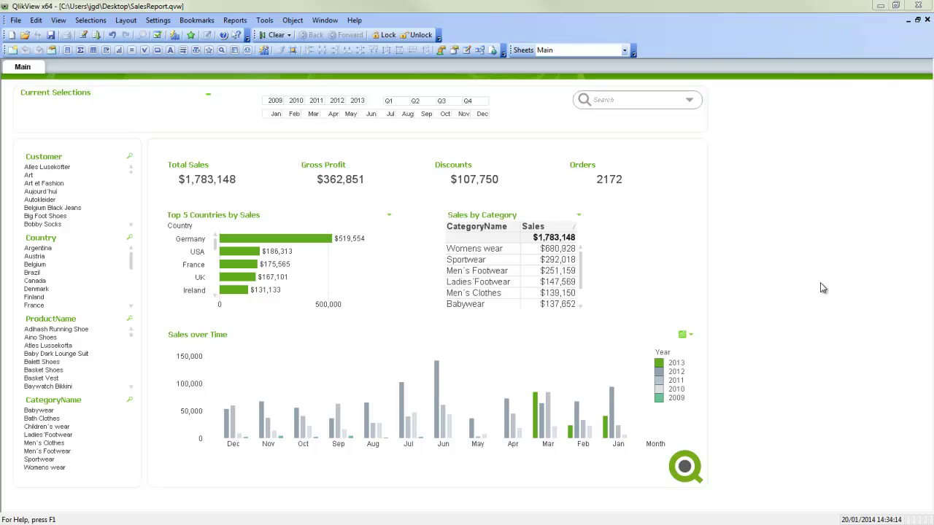
Open the Top 5 Countries by Sales chart properties at the first bar colour on the Colors tab
right_click(252, 261)
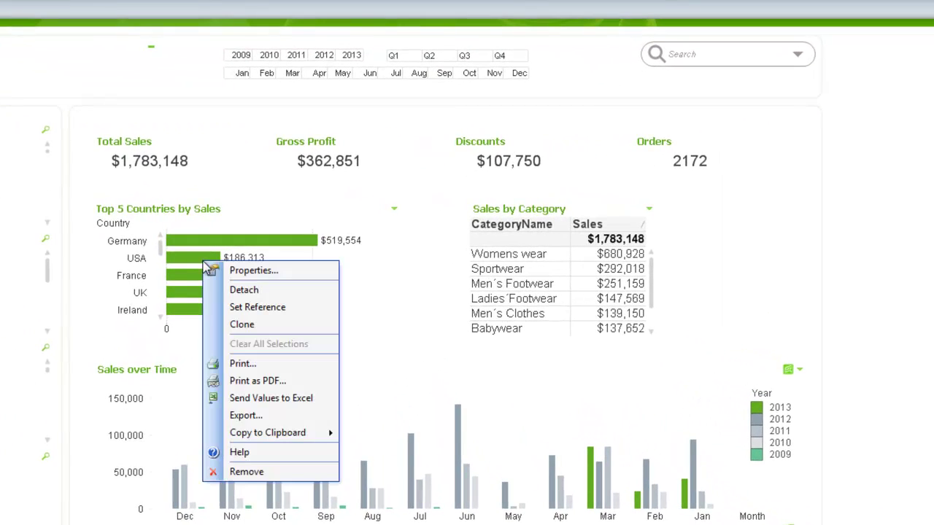
left_click(245, 270)
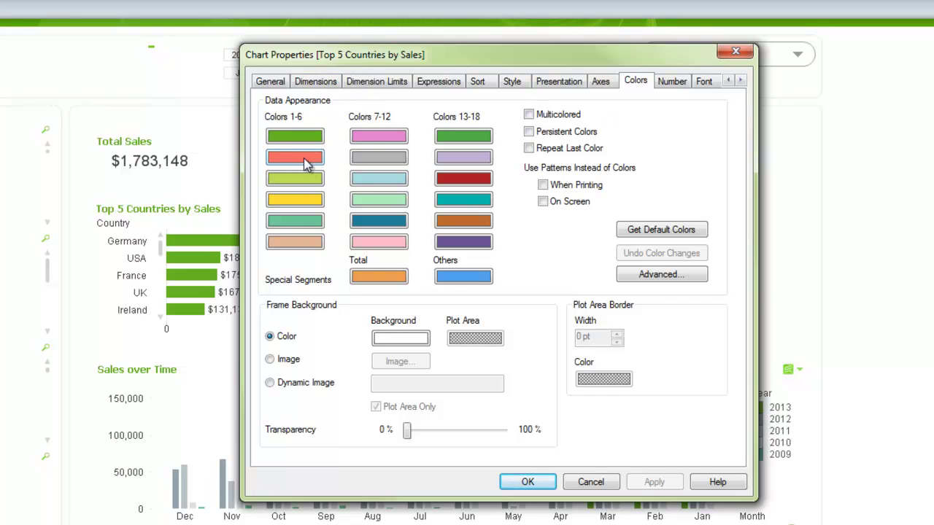
left_click(300, 138)
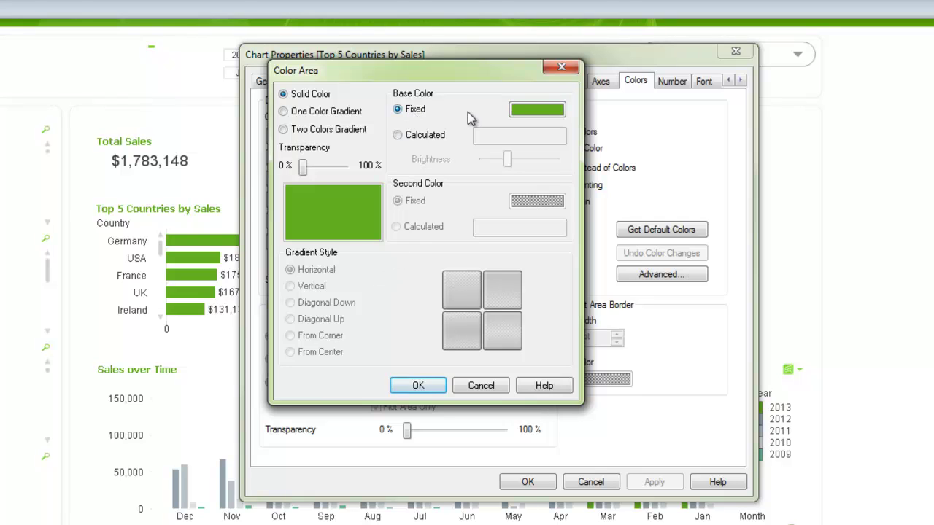
Try a calculated base colour, then revert the first bar colour to fixed green
left_click(533, 113)
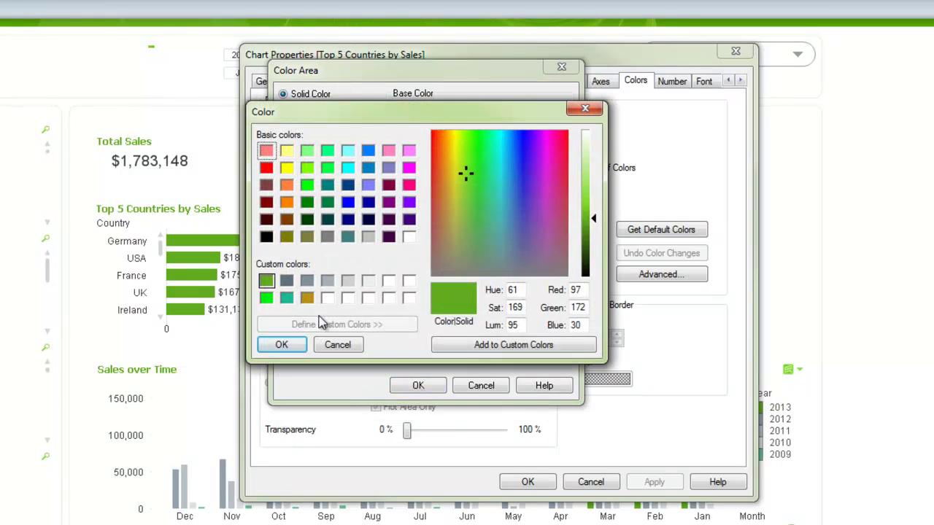
left_click(584, 108)
left_click(428, 134)
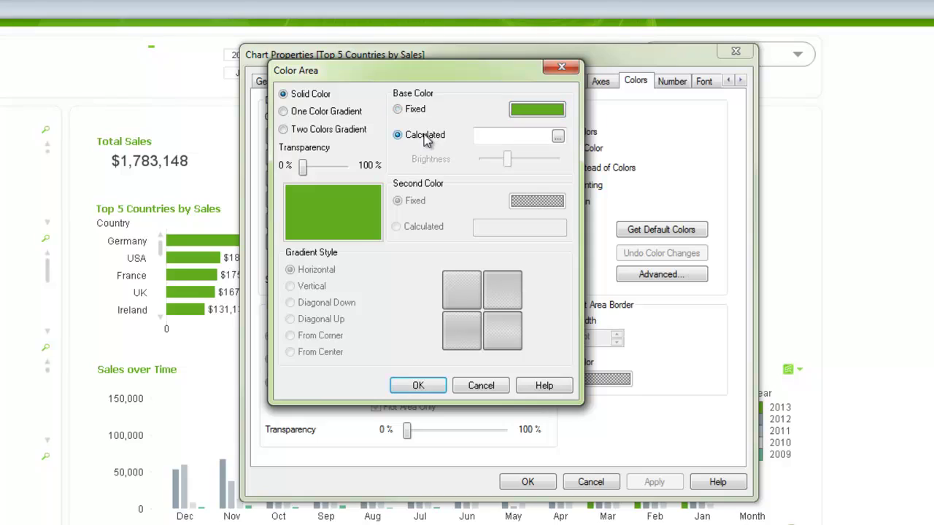
left_click(517, 137)
left_click(414, 112)
Reopen the first bar colour settings and switch its base colour to Calculated
left_click(417, 388)
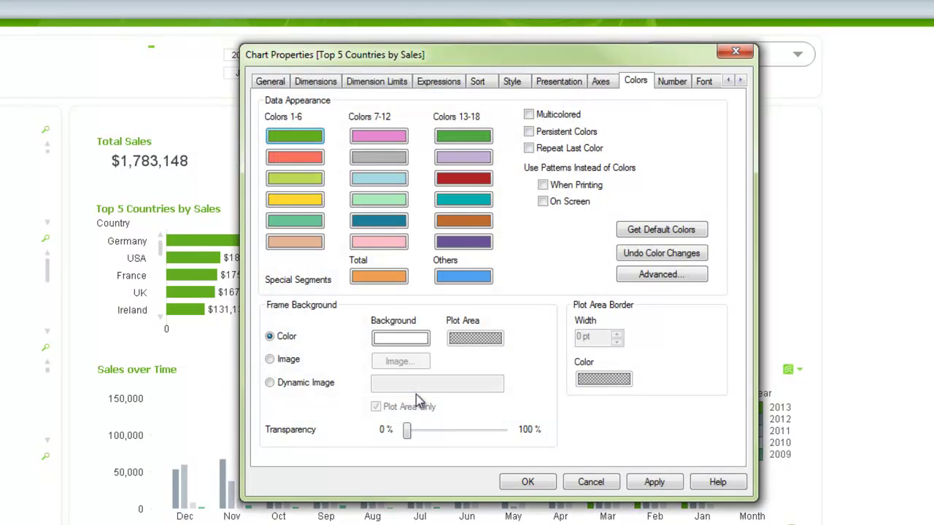
left_click(298, 135)
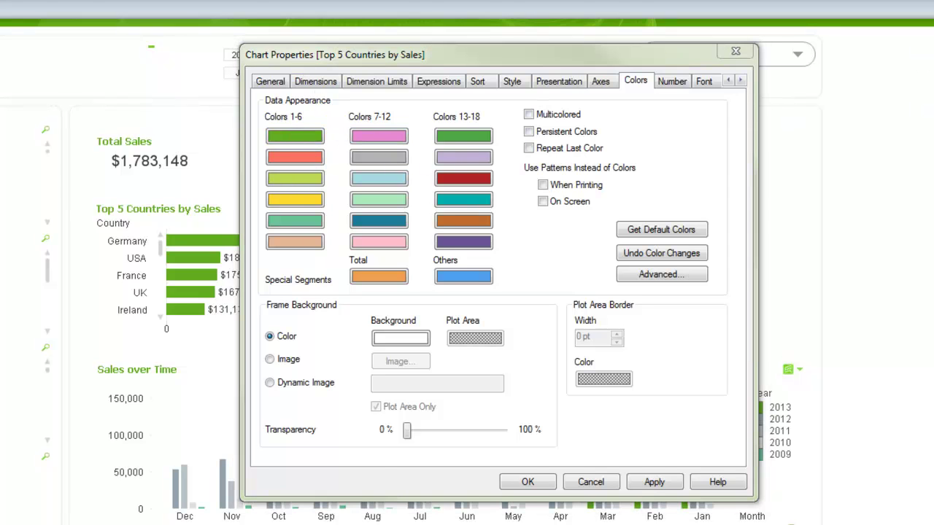
left_click_drag(817, 93, 427, 82)
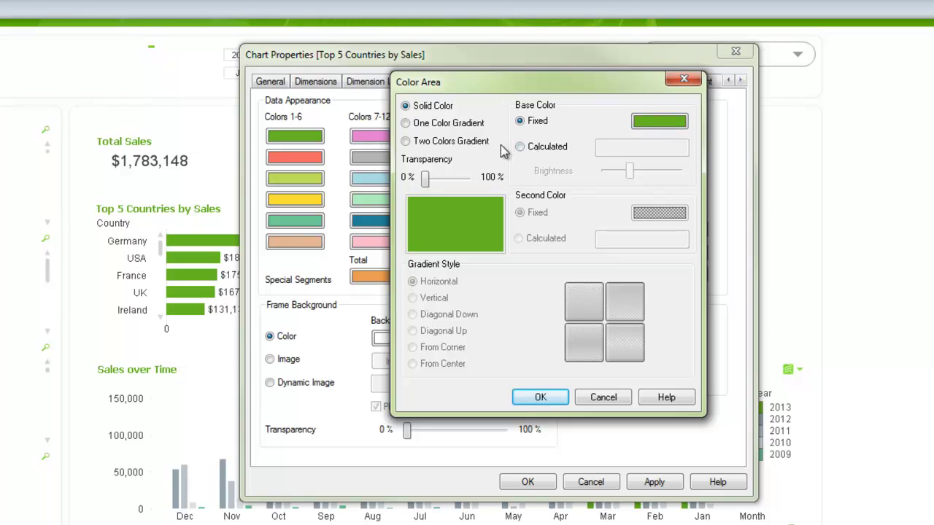
left_click(561, 148)
left_click(635, 153)
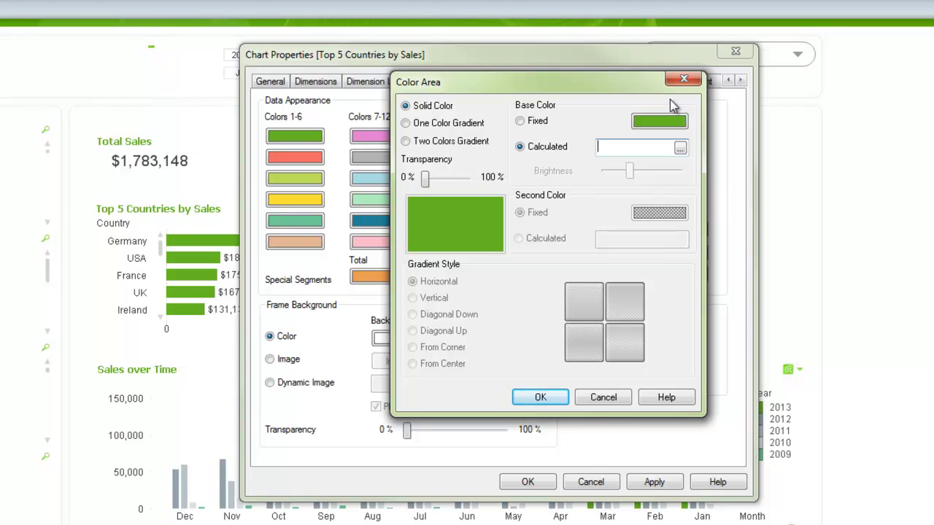
Enter red() as the calculated bar colour and apply it so the bars turn dark red
left_click(684, 149)
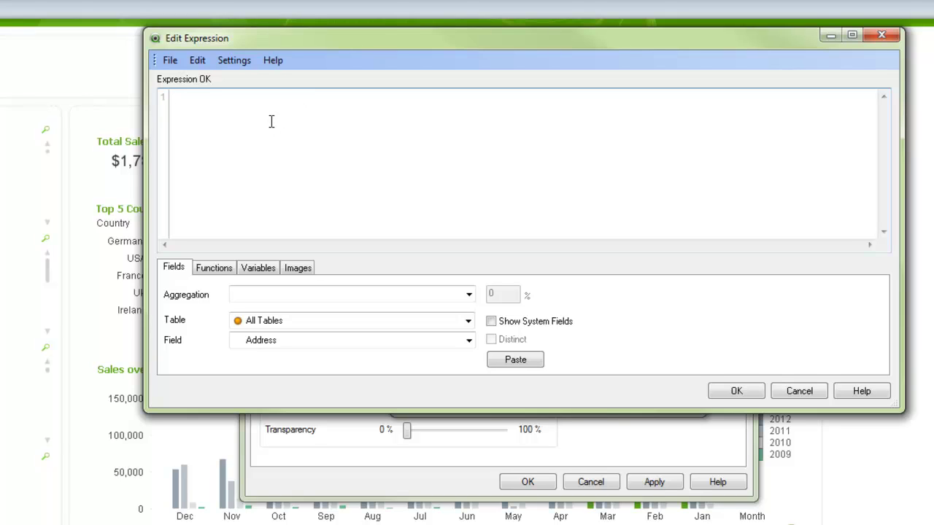
type("red()")
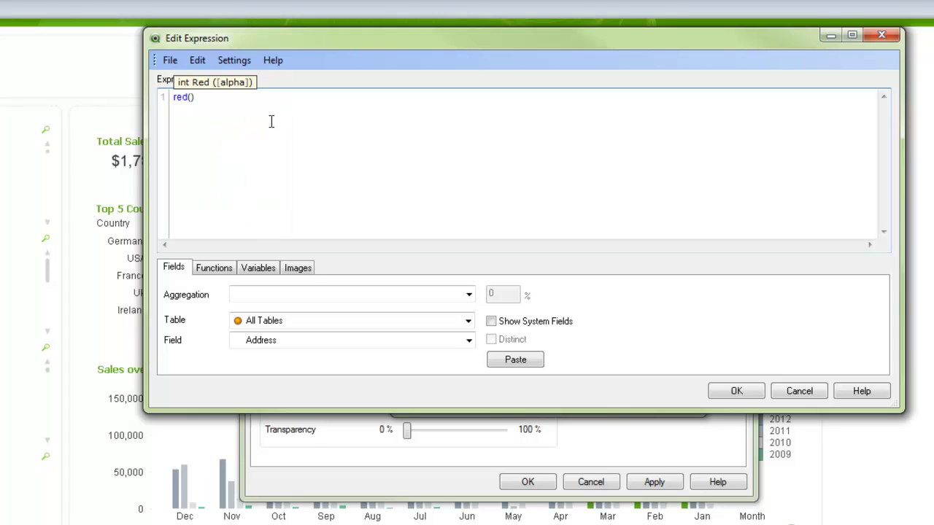
left_click(758, 389)
left_click(540, 395)
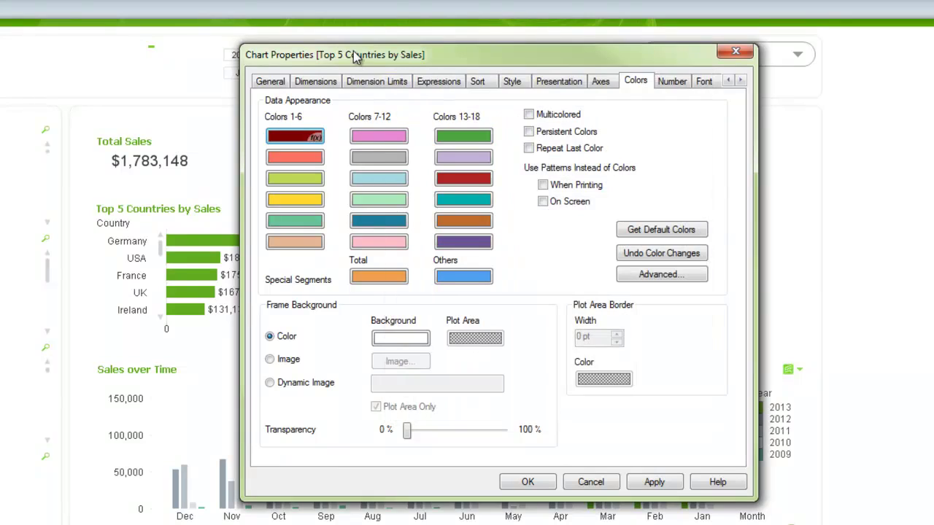
left_click_drag(357, 57, 454, 59)
left_click(752, 485)
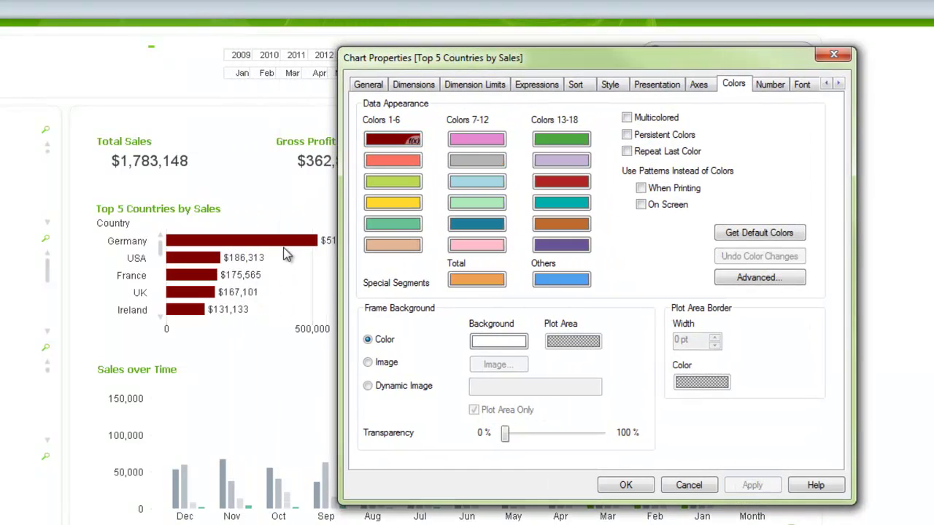
left_click(417, 146)
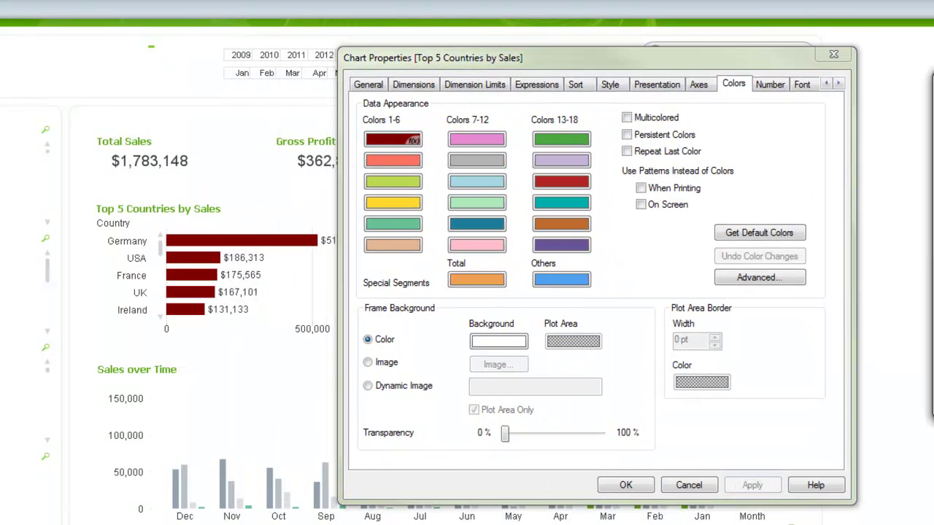
Replace red() with rgb(150,150,150) and apply the grey bar colour
left_click(793, 162)
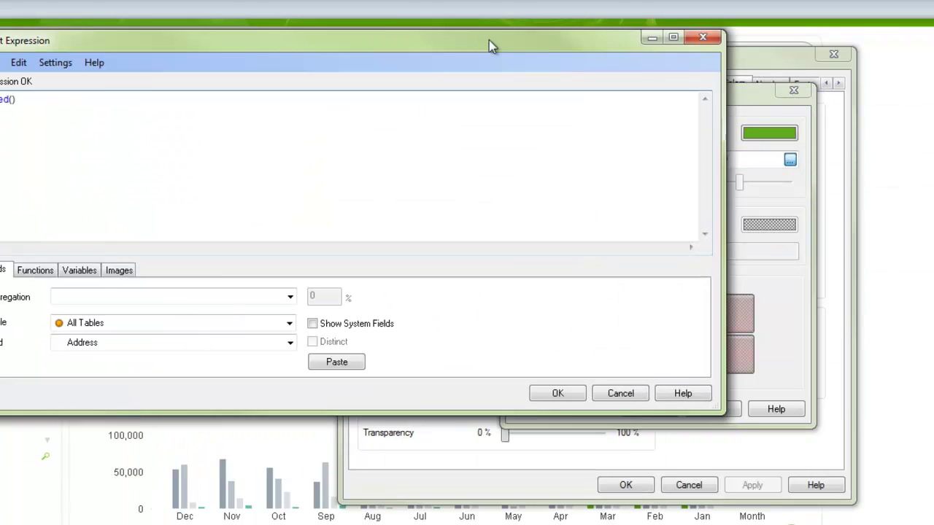
left_click_drag(169, 99, 47, 93)
type("rgb")
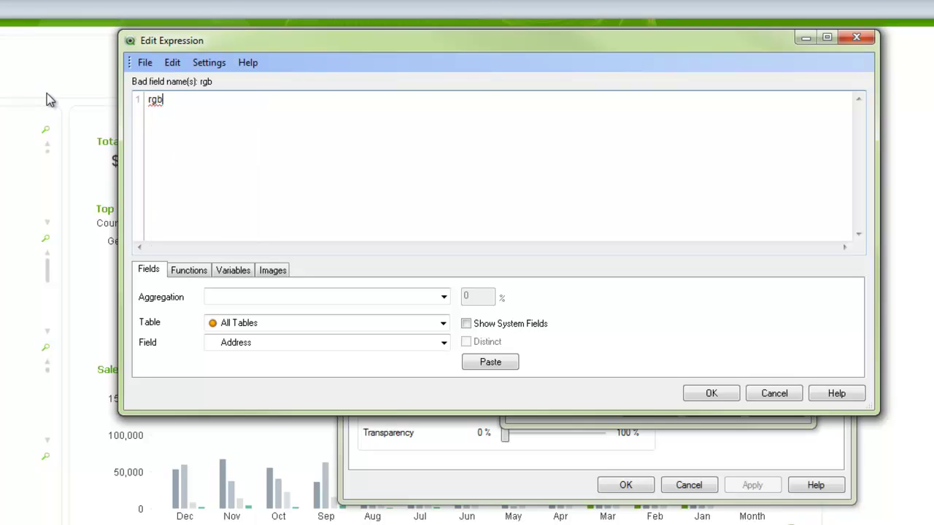
type("(")
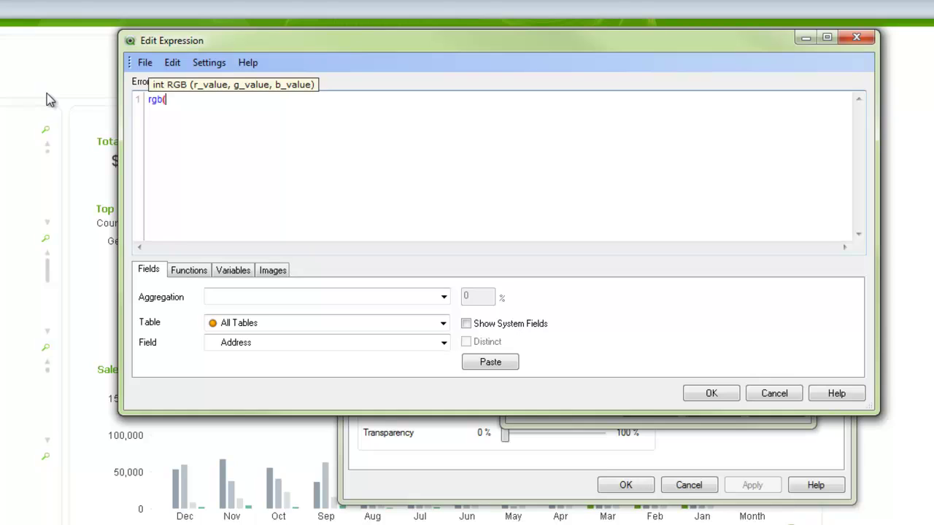
type("150,150,150)")
left_click(729, 393)
left_click(648, 409)
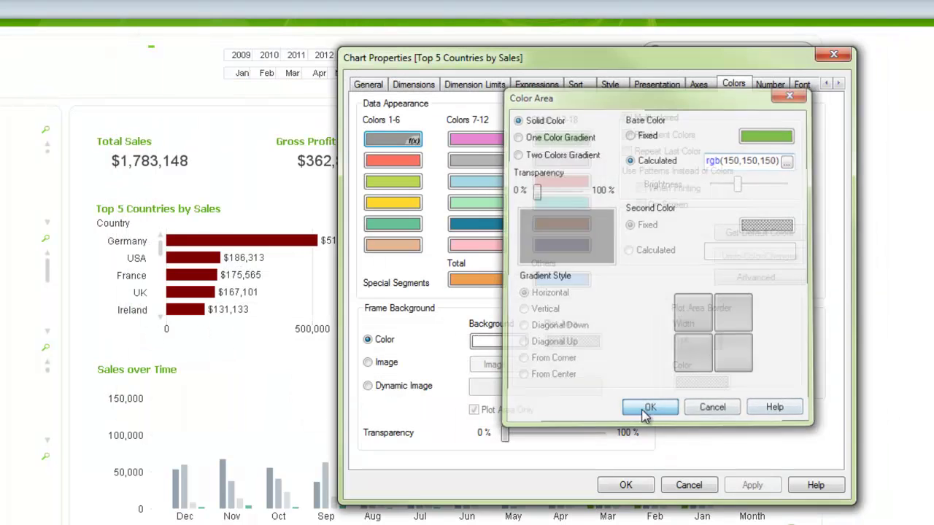
left_click(744, 491)
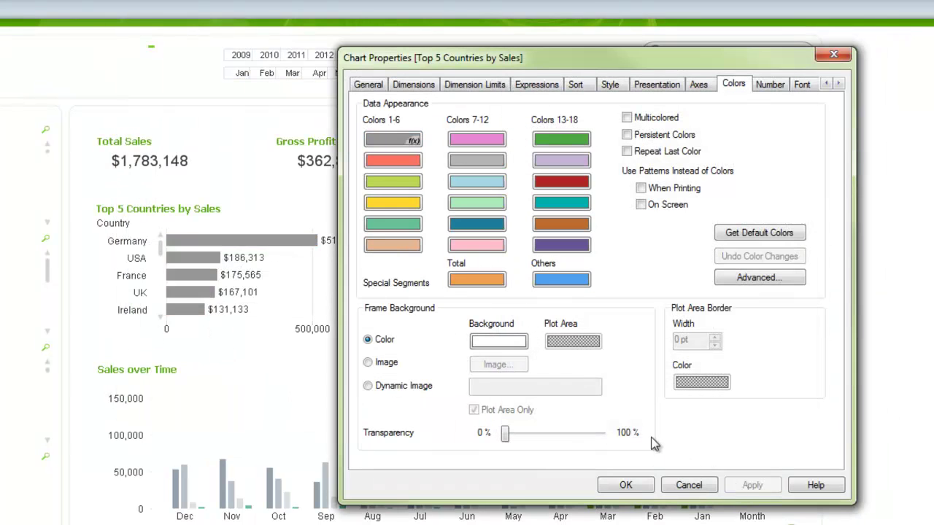
Review the calculated colour expression again, then close the chart properties
left_click(410, 140)
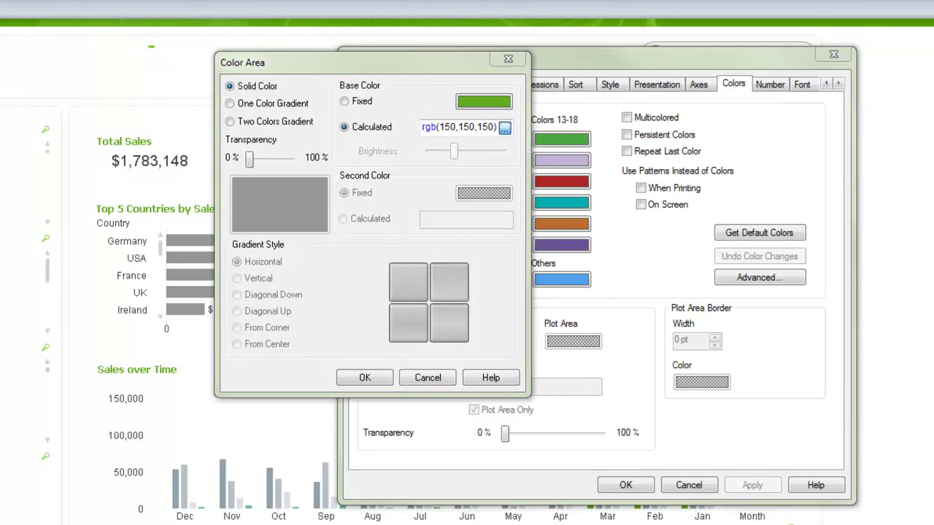
left_click(504, 128)
left_click(116, 56)
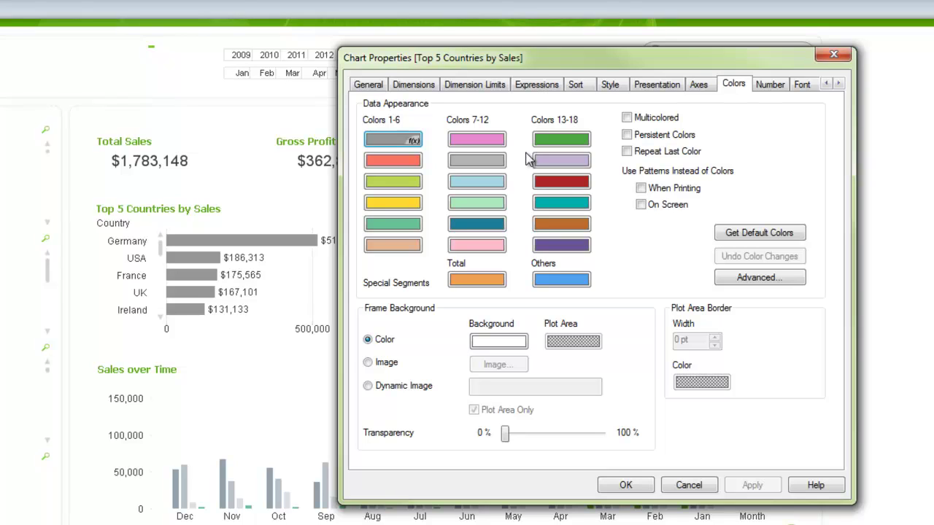
left_click(626, 487)
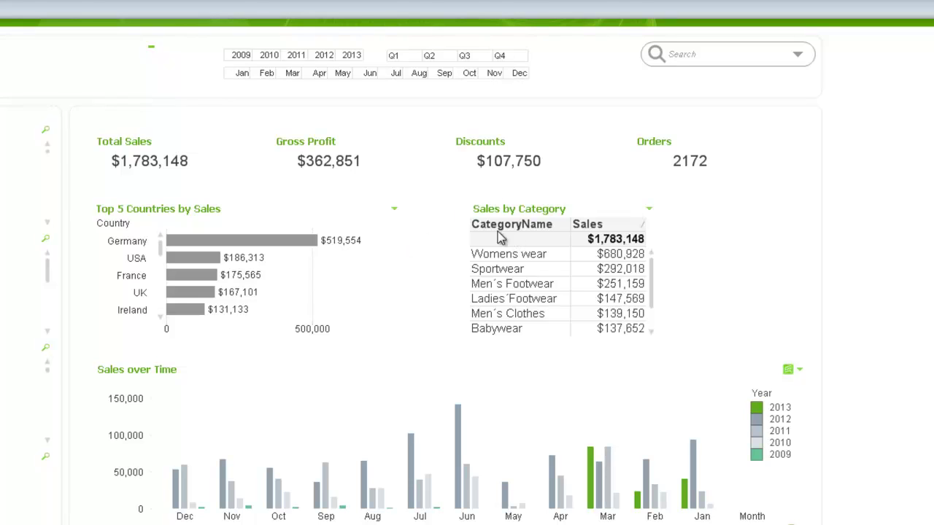
Open the Visual Cues settings of the Sales by Category table
right_click(541, 251)
left_click(576, 260)
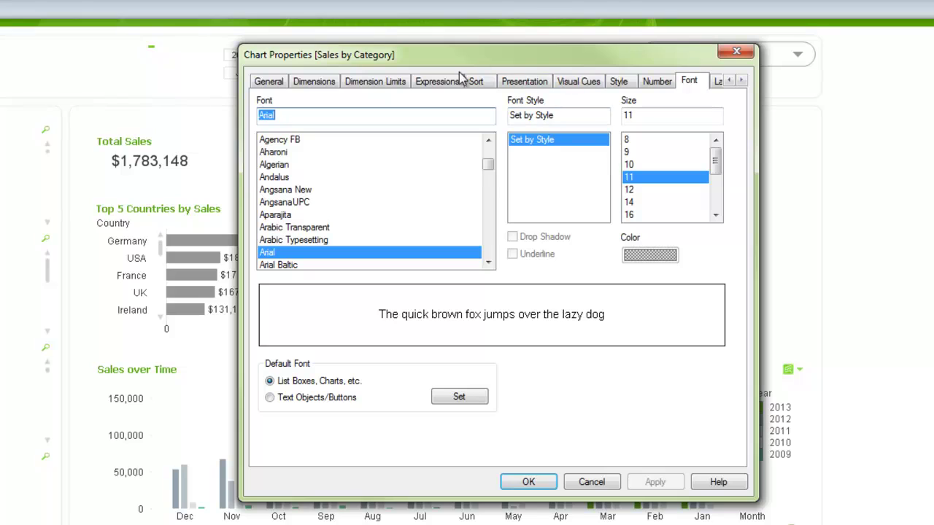
left_click(580, 82)
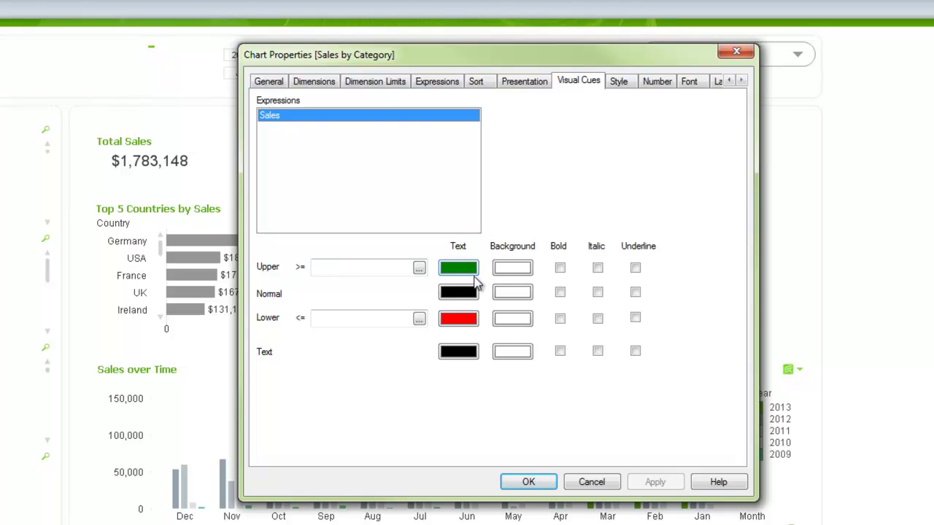
left_click_drag(361, 53, 155, 28)
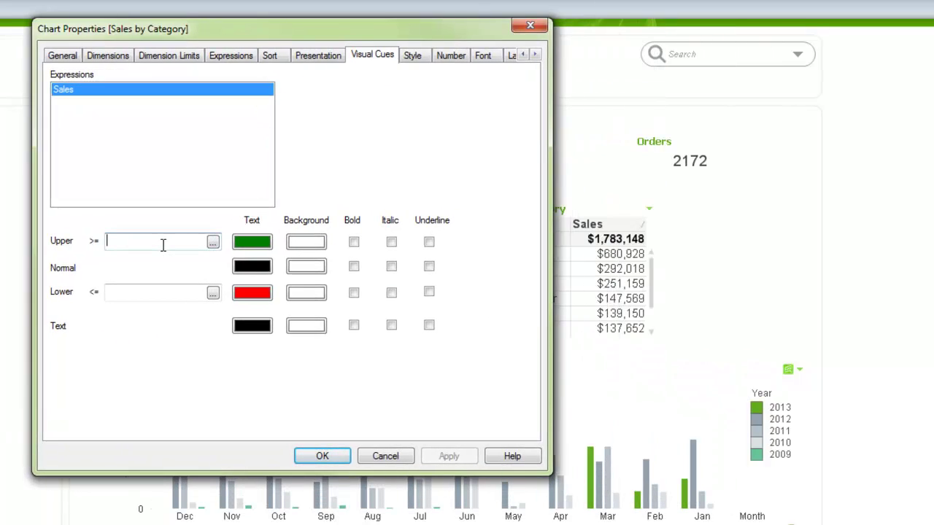
Set the upper threshold to 500000 and the lower threshold to 150000
type("500")
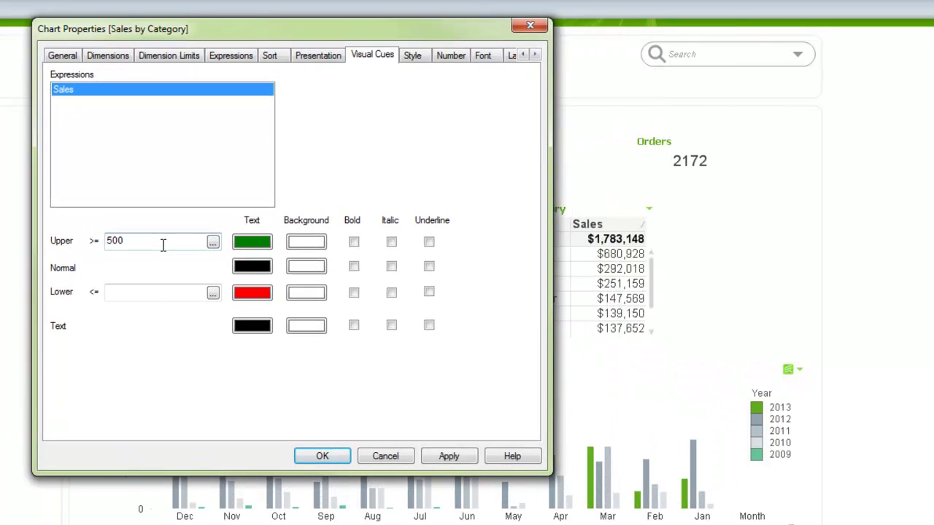
type("000")
left_click(150, 293)
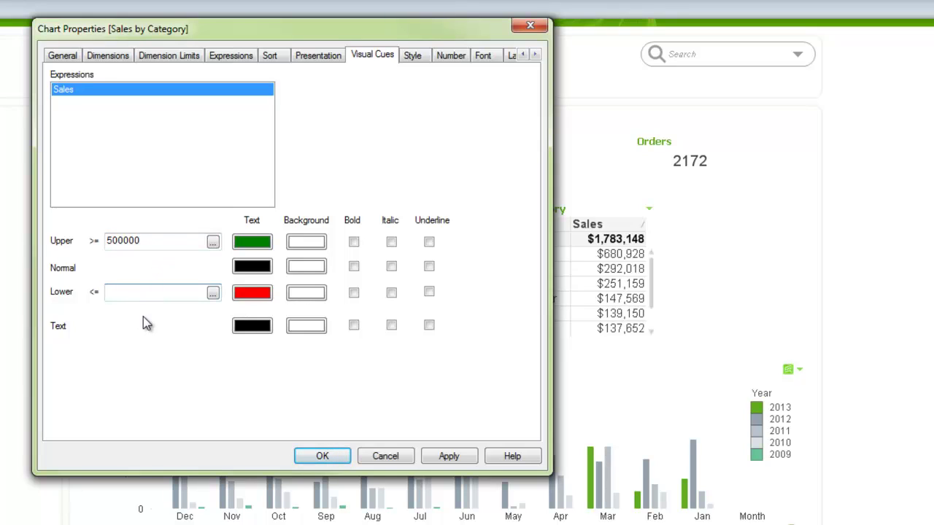
type("15000")
left_click(448, 458)
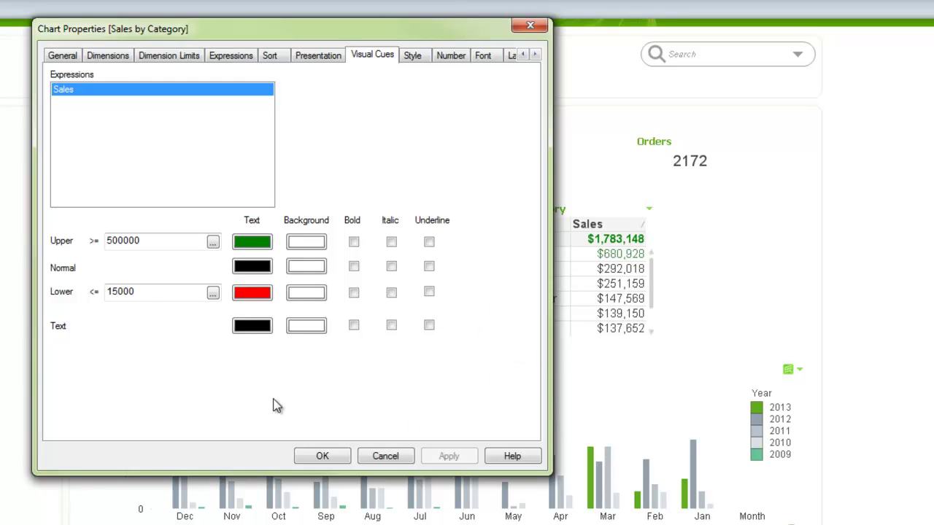
left_click(144, 293)
type("0")
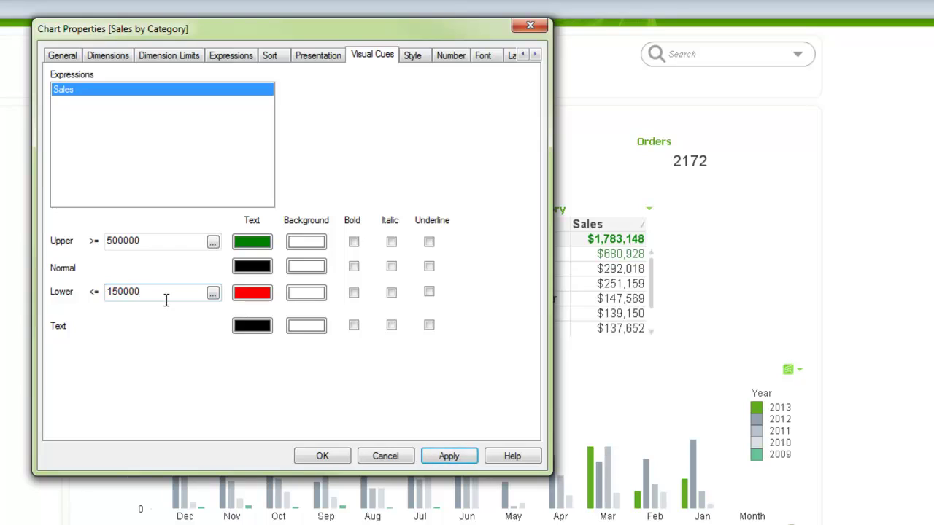
left_click(448, 456)
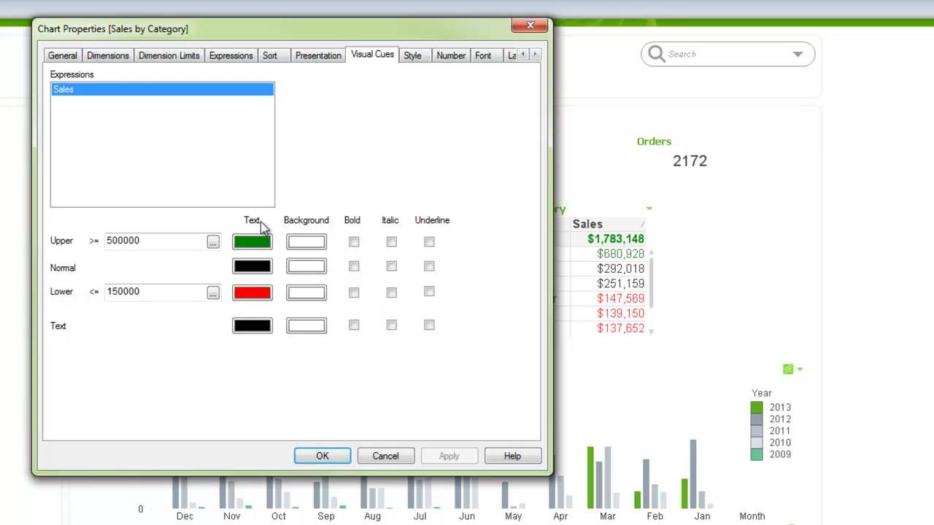
Make upper values bold italic and lower values bold, then confirm the visual cues
left_click(354, 242)
left_click(392, 243)
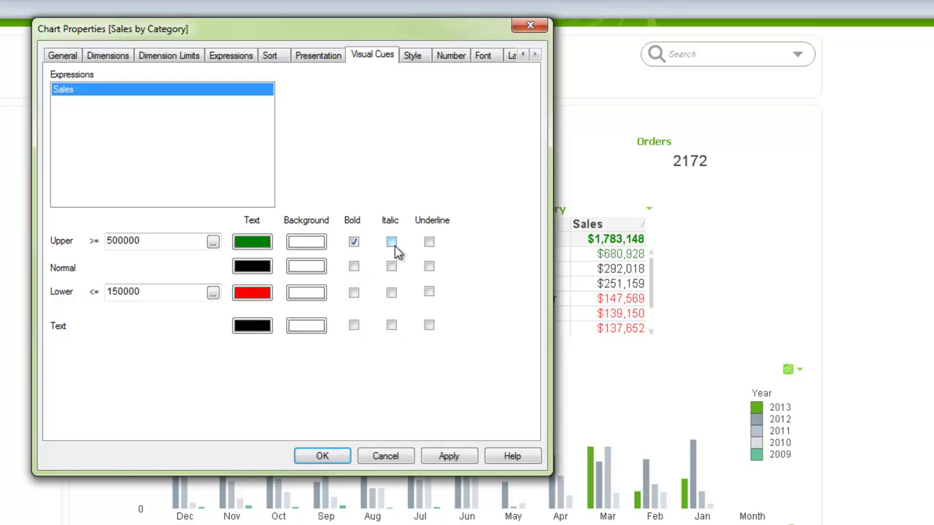
left_click(354, 267)
left_click(354, 291)
left_click(449, 458)
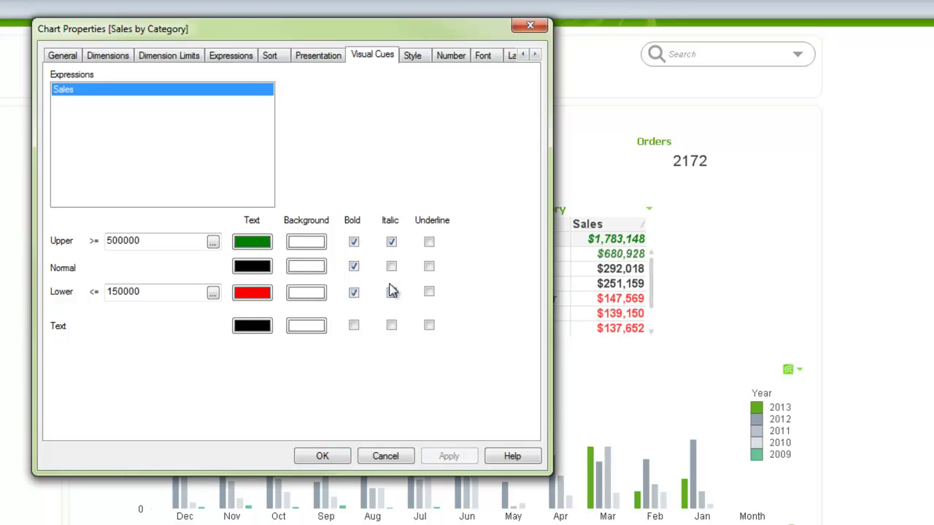
left_click(353, 266)
left_click(450, 456)
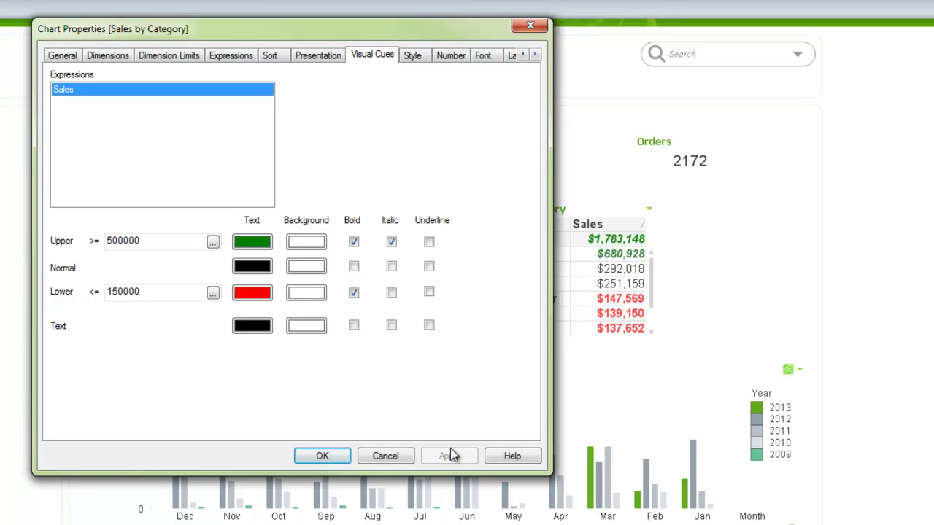
left_click(354, 242)
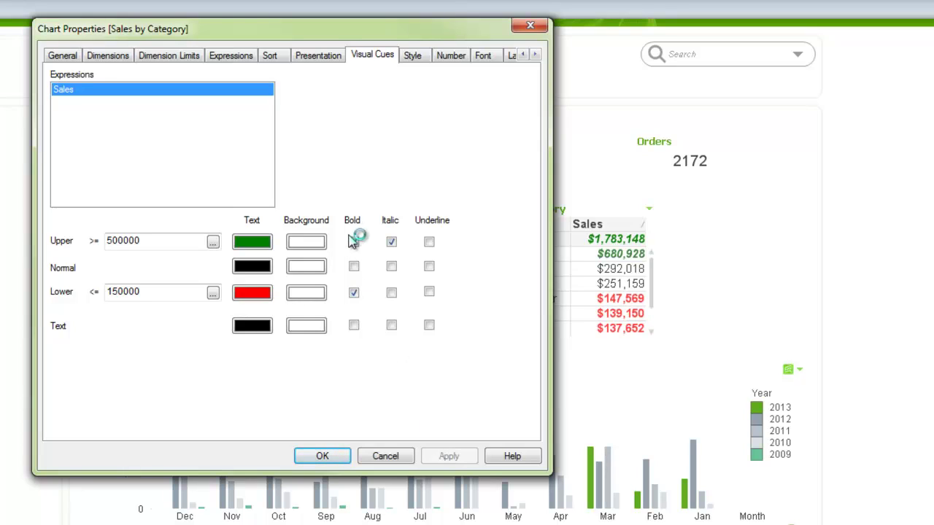
left_click(353, 241)
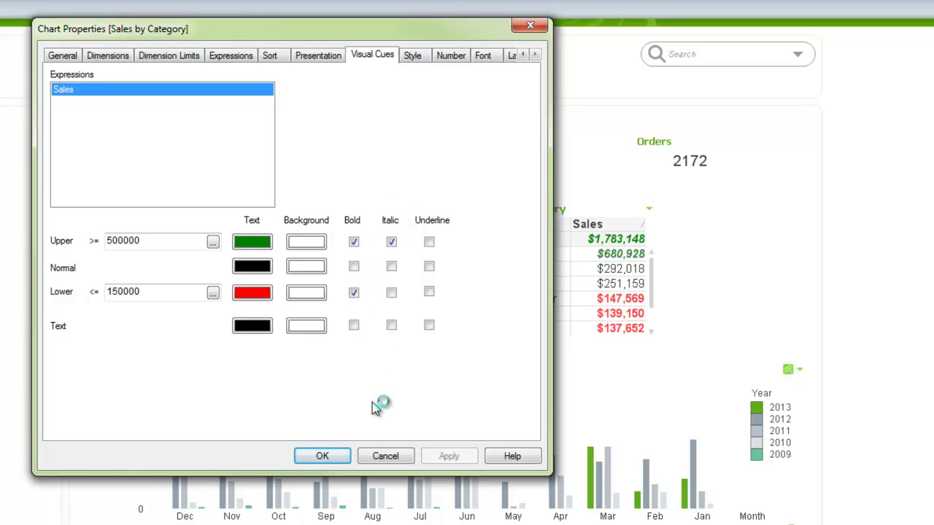
left_click(323, 454)
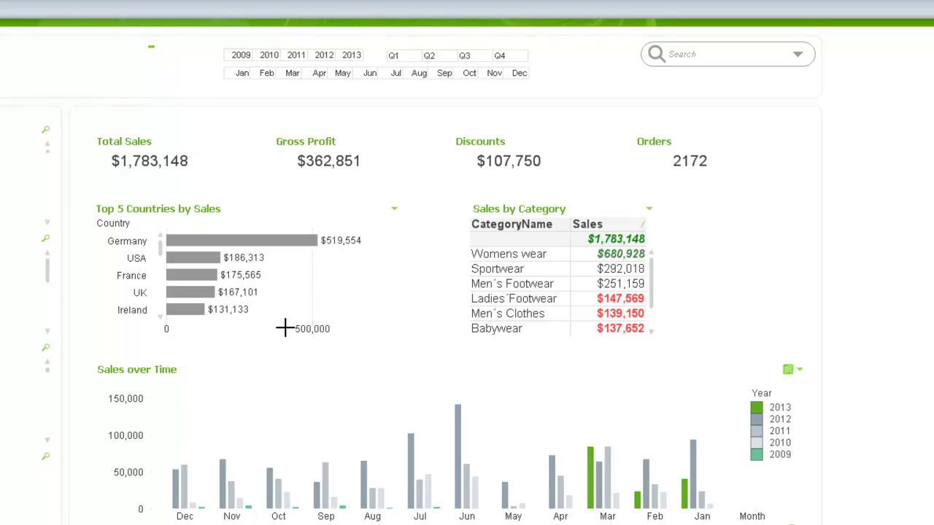
Open the Background Color definition editor for Sum(Sales) on the Top 5 Countries chart's Expressions tab
right_click(257, 242)
left_click(281, 253)
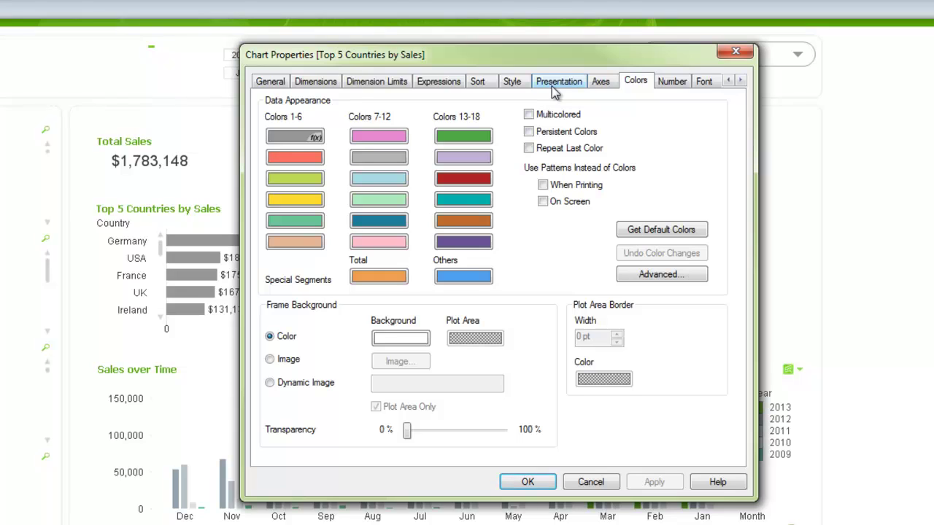
left_click(436, 84)
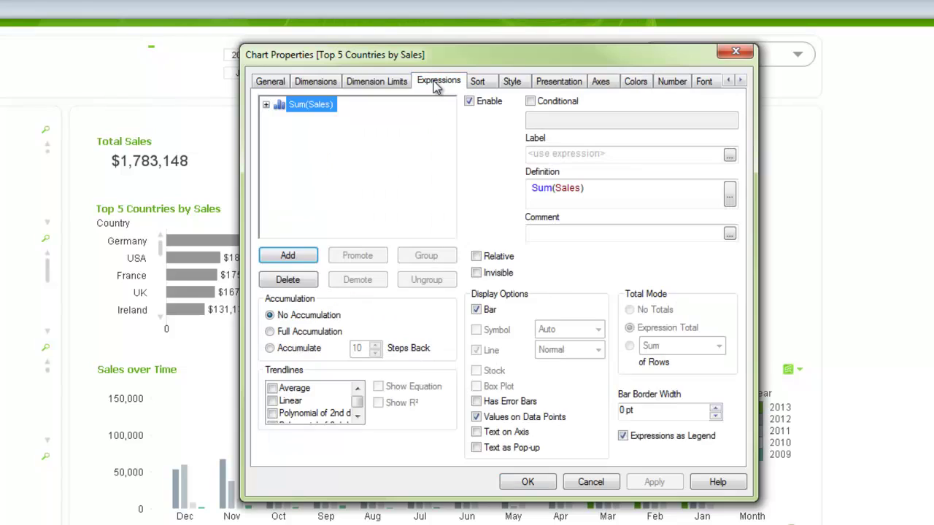
left_click(266, 106)
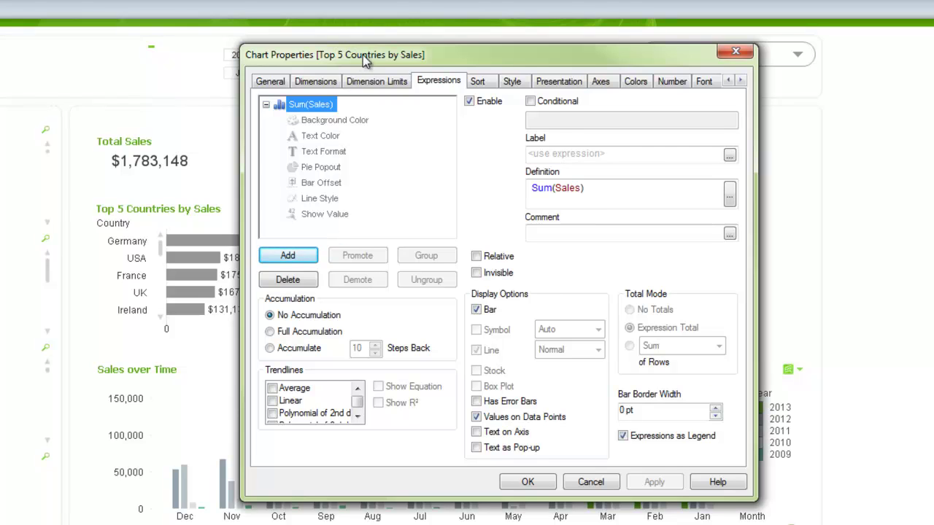
left_click_drag(358, 60, 456, 62)
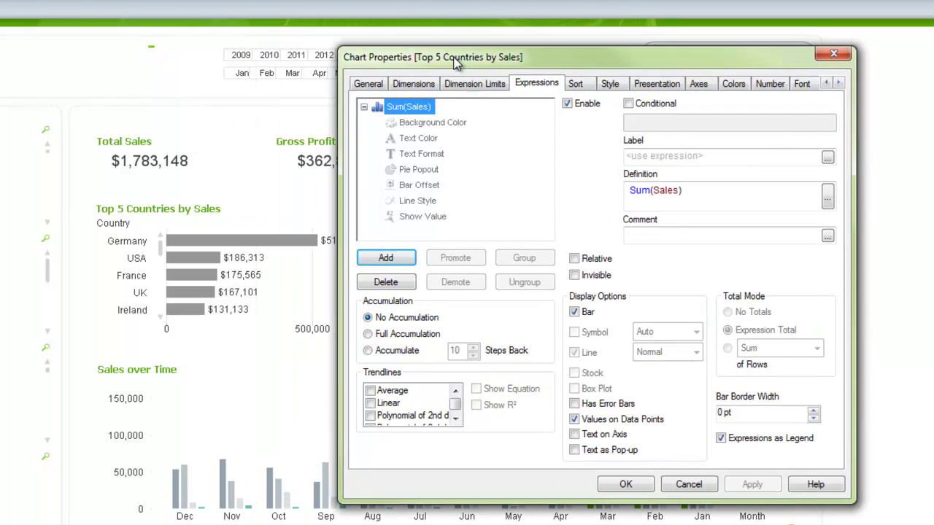
left_click(430, 124)
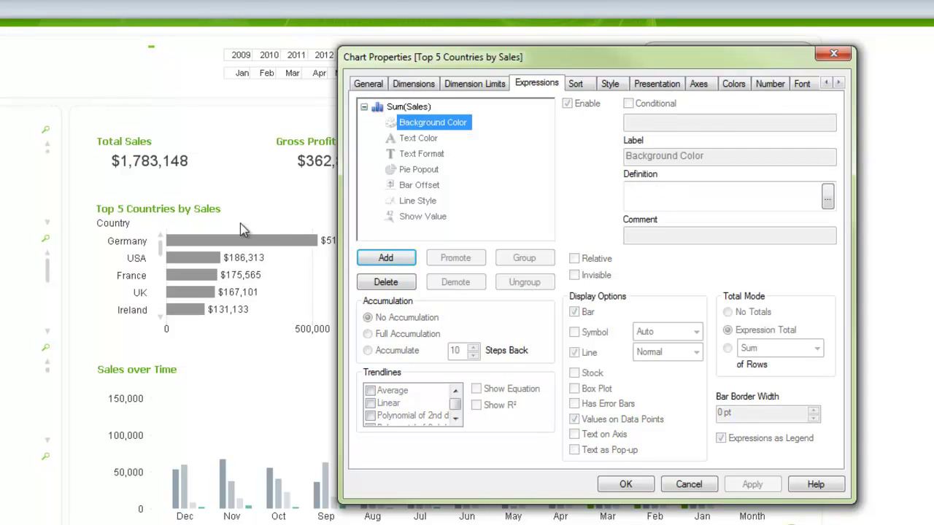
left_click(827, 197)
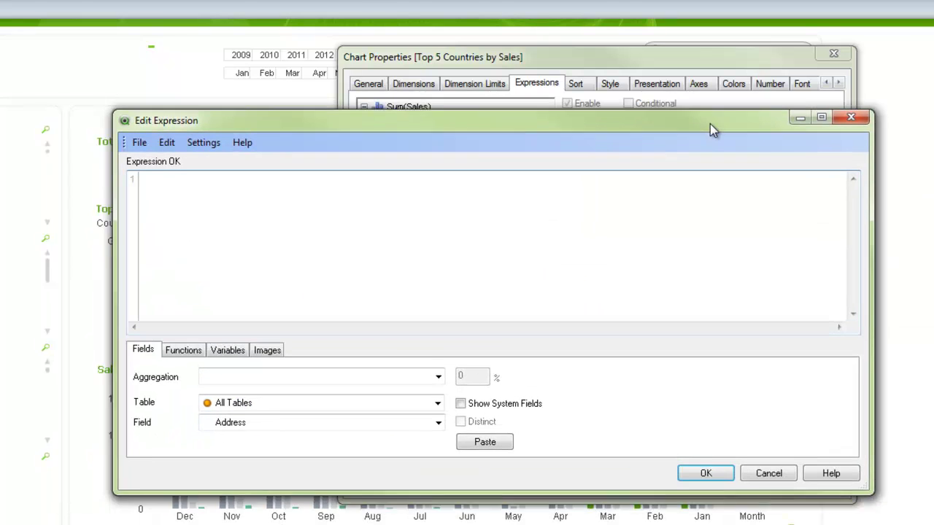
Set the bar background colour to if(Sum(Sales) > 300000, Red(),Blue())
left_click_drag(331, 133, 436, 126)
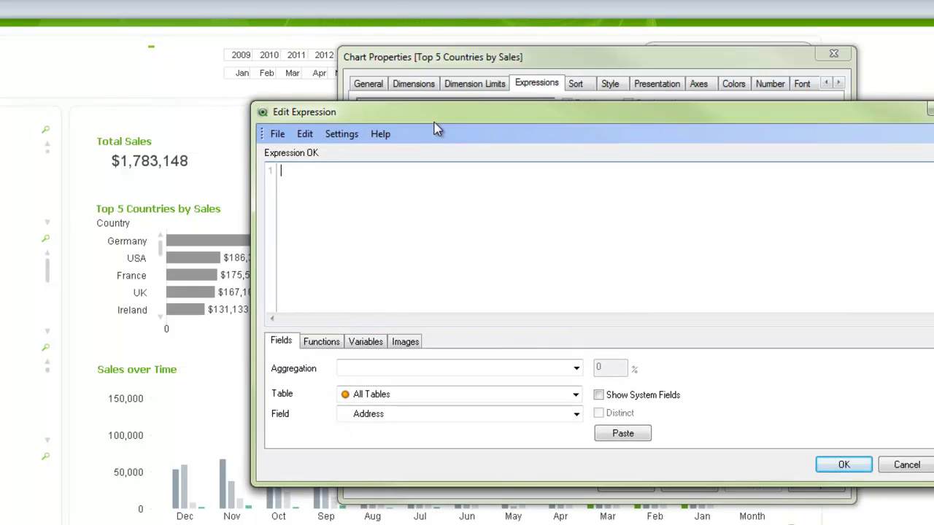
type("if(")
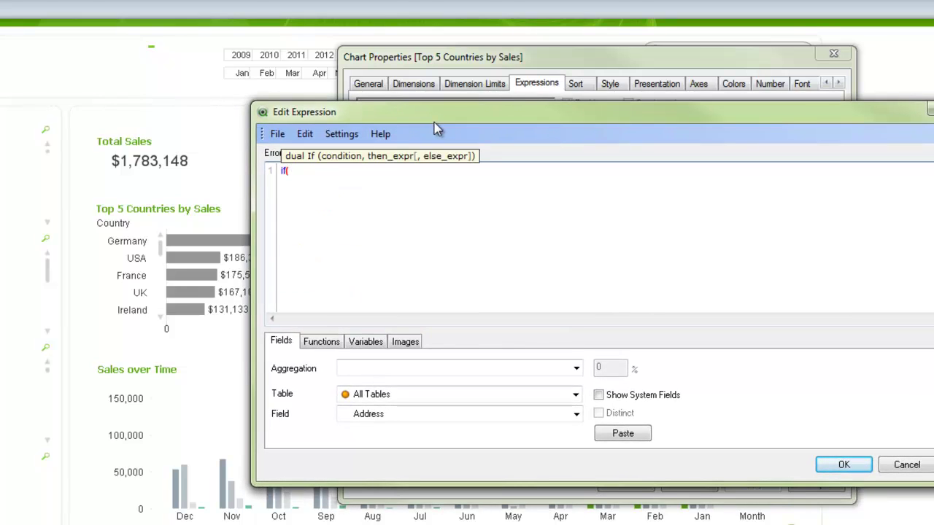
type("Sum(Sales)")
type("> 300000")
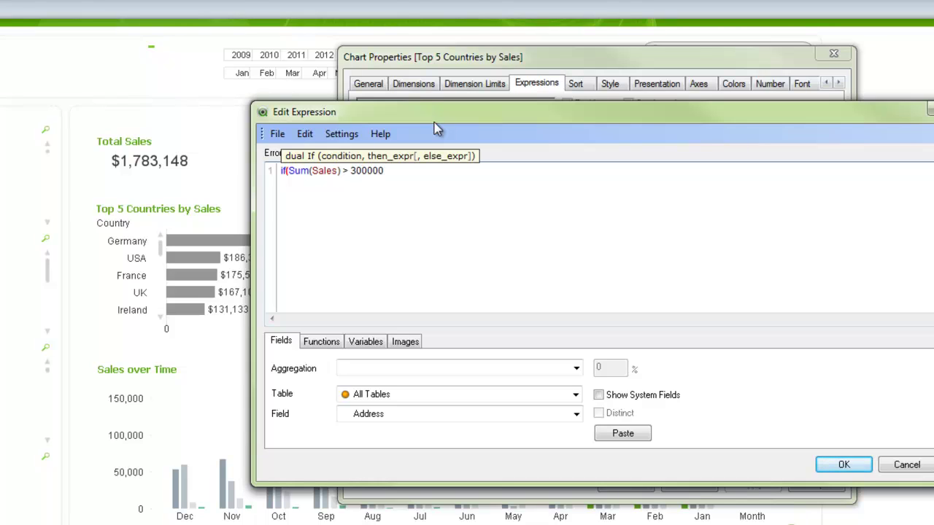
type(", Red()")
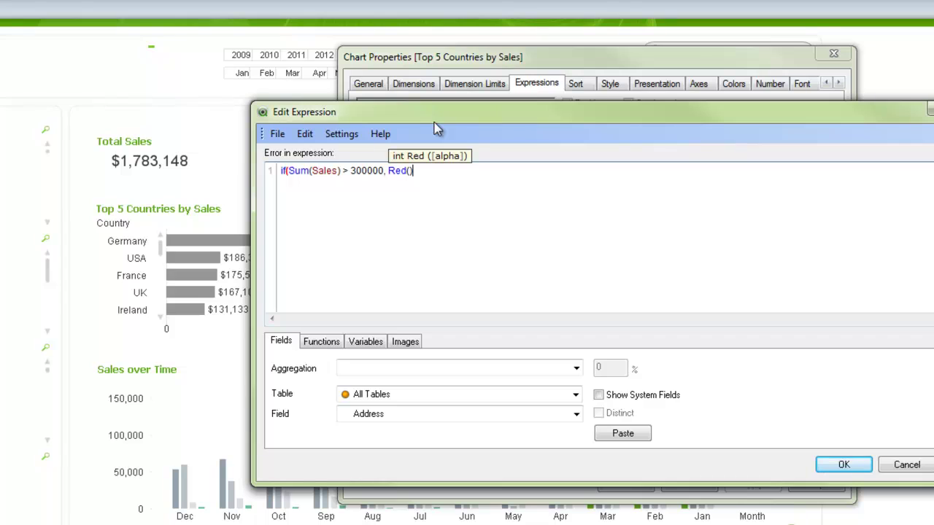
type(",")
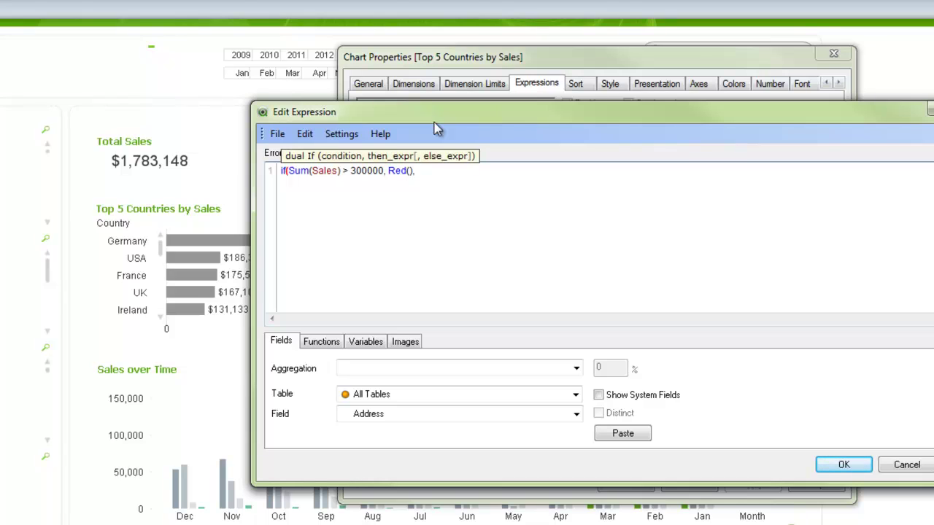
type("Bkye")
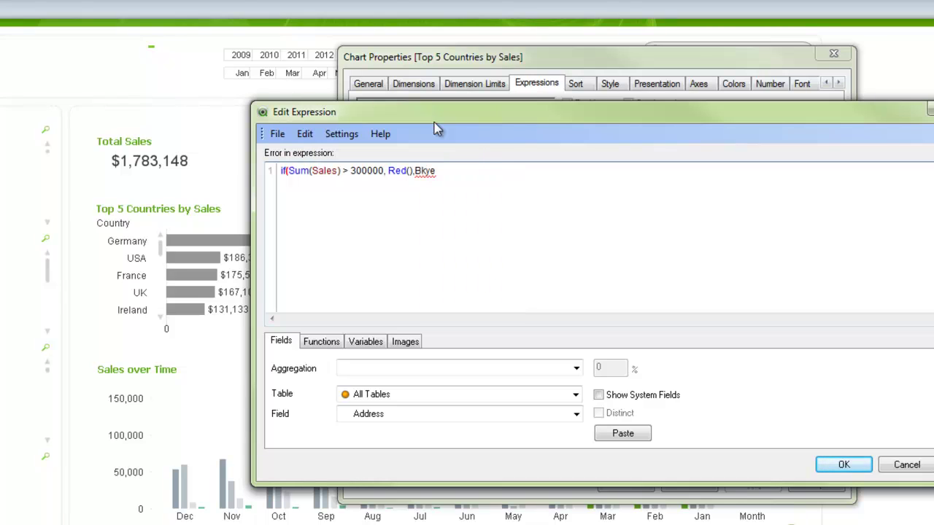
key("BackSpace")
type("lue()")
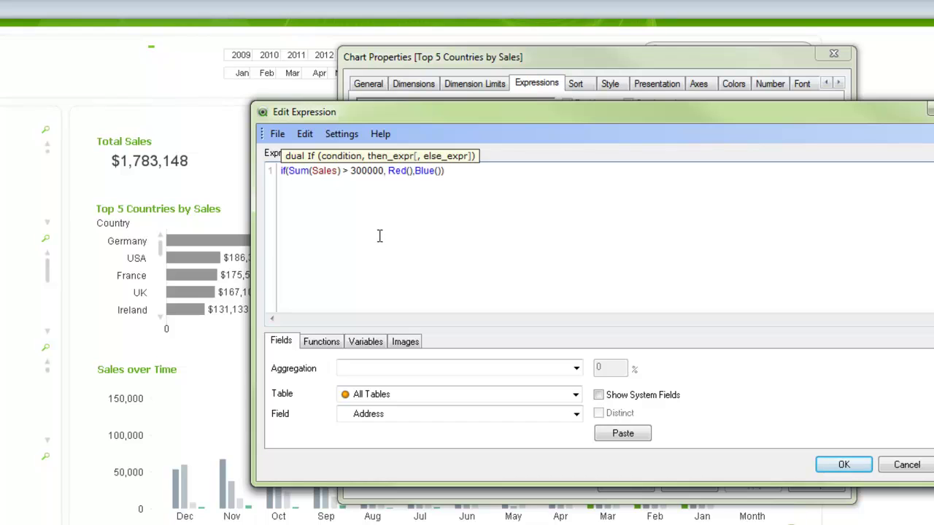
left_click(843, 465)
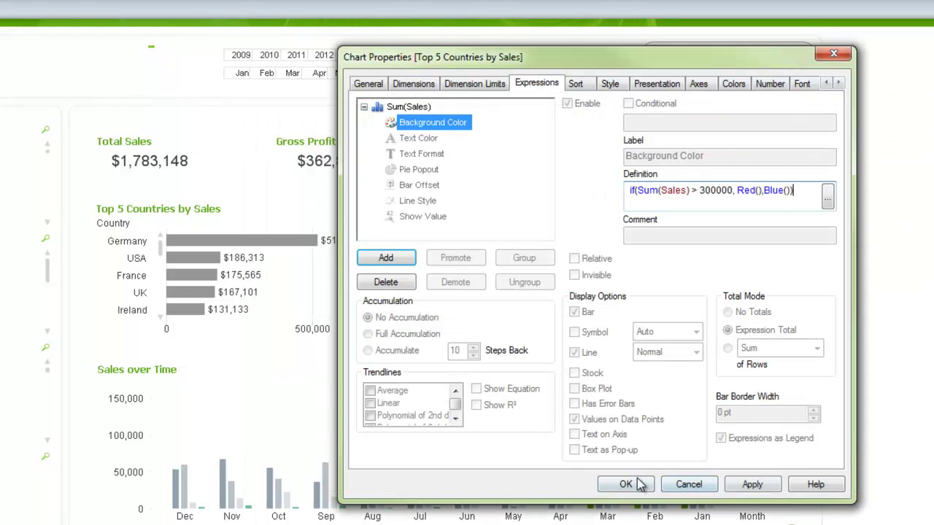
left_click(630, 482)
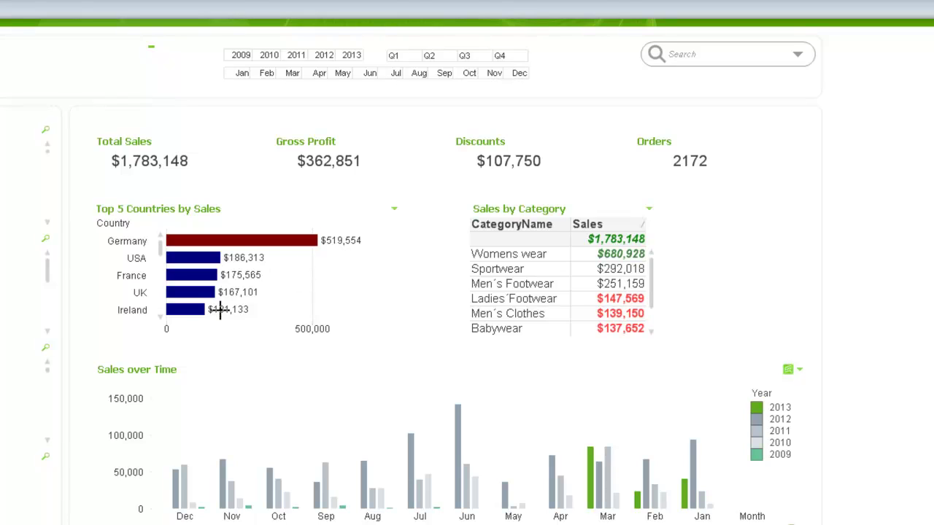
right_click(209, 244)
left_click(247, 254)
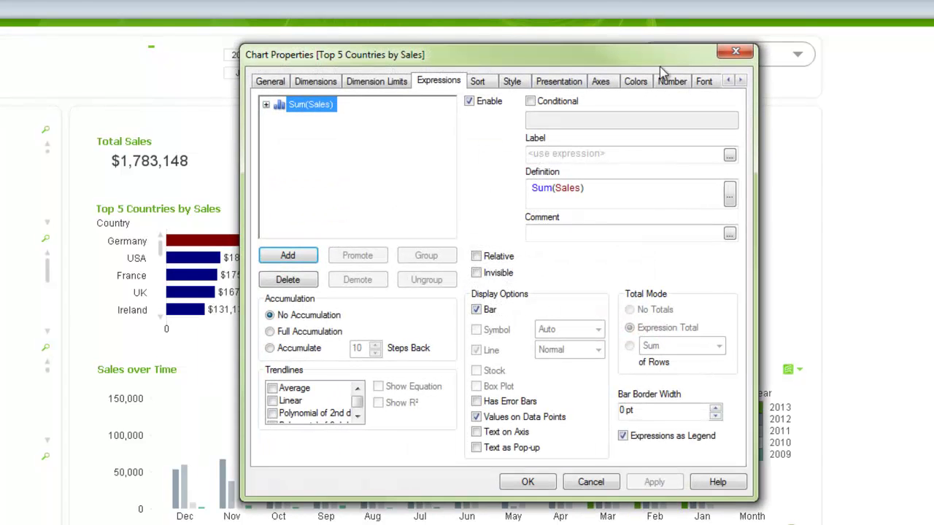
left_click(313, 83)
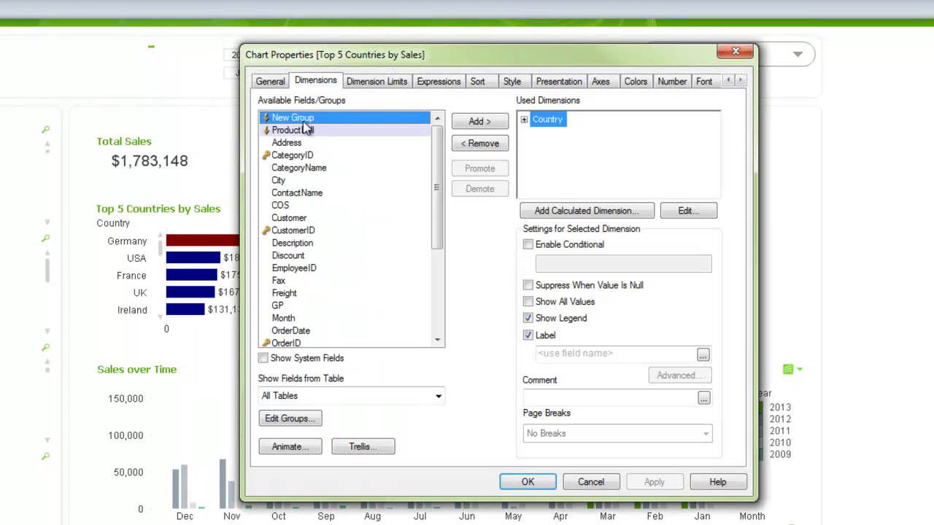
left_click(525, 120)
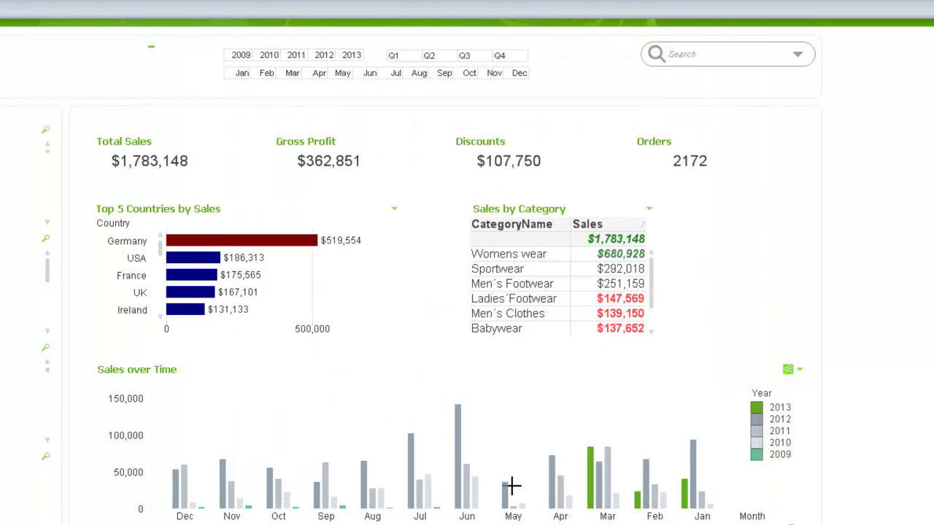
left_click(527, 481)
Open the Sales by Category Dimensions settings and expand the CategoryName attributes
right_click(507, 321)
left_click(547, 240)
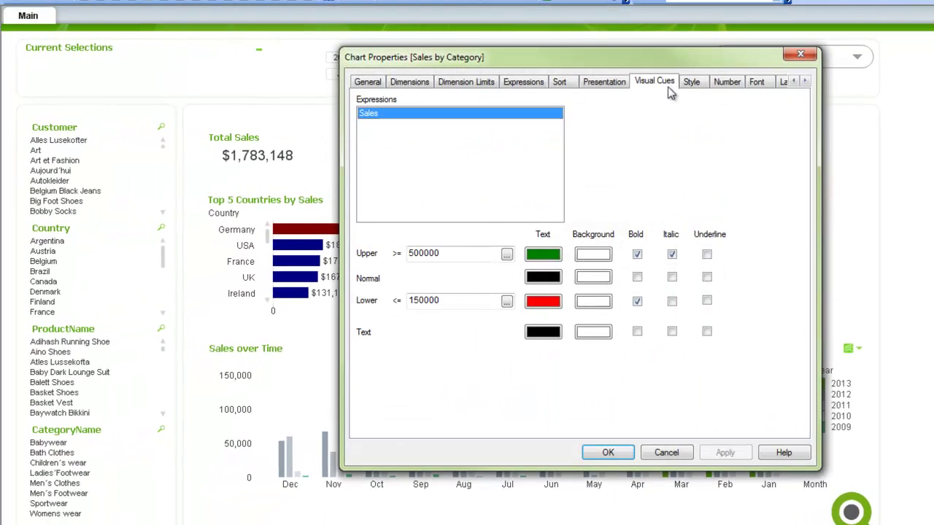
left_click_drag(601, 59, 307, 55)
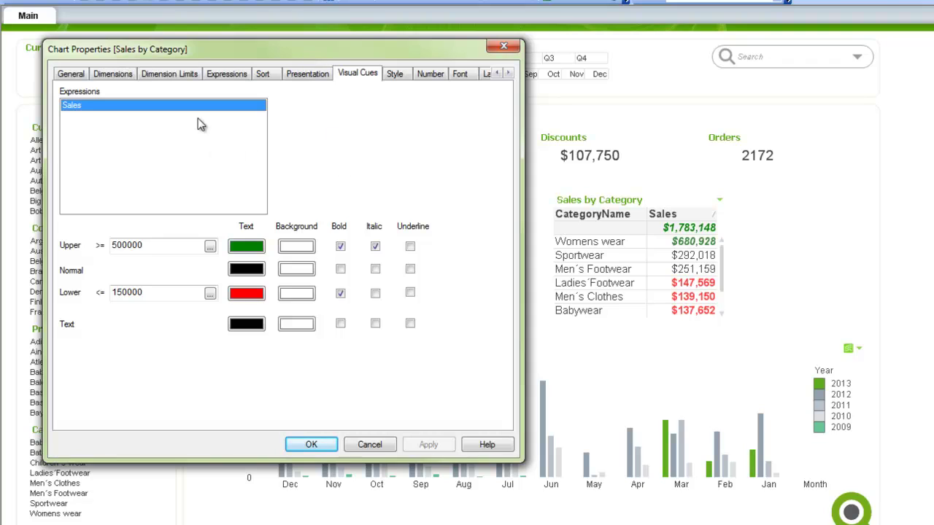
left_click(100, 73)
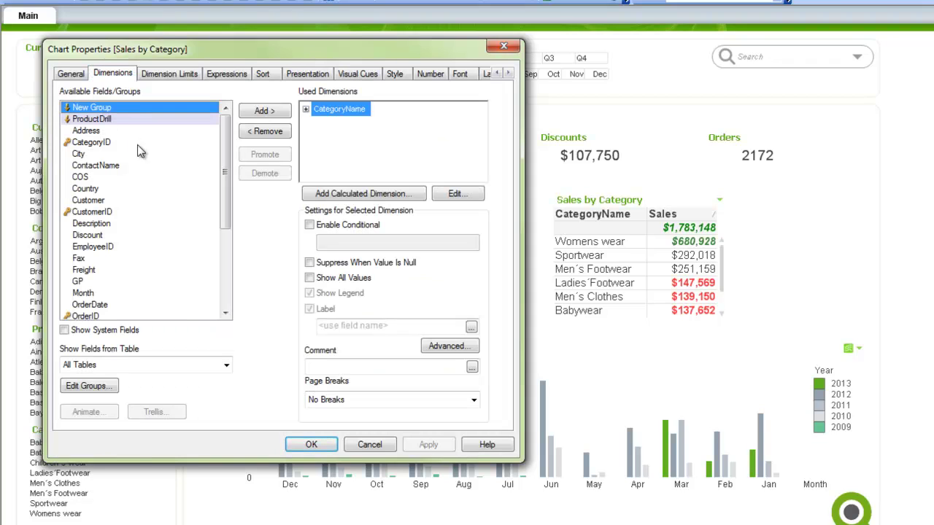
left_click(306, 108)
Give CategoryName a green() Background Color and apply it
left_click(363, 124)
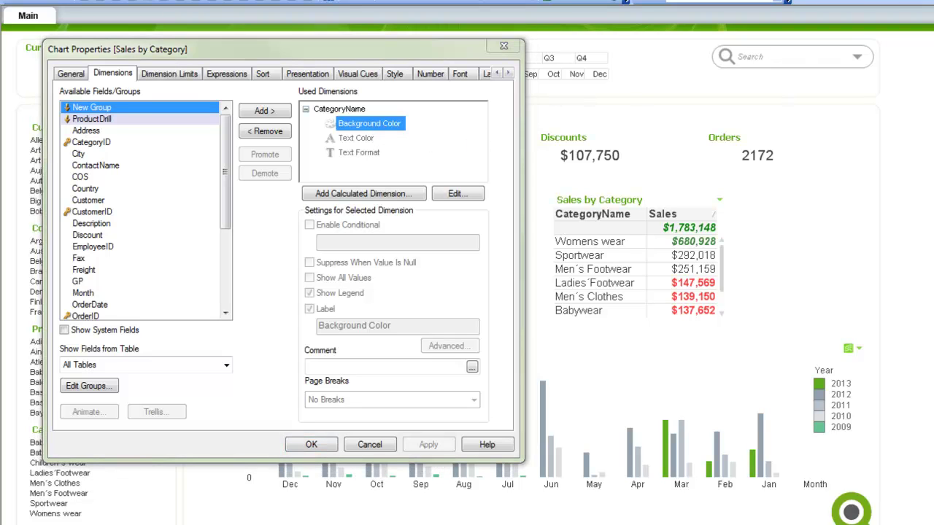
left_click(457, 193)
left_click_drag(421, 238, 309, 90)
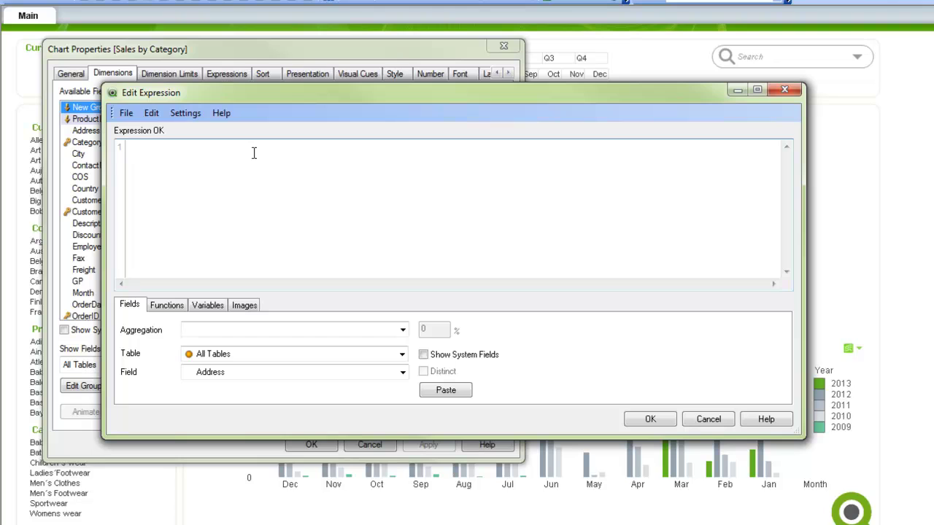
type("green()")
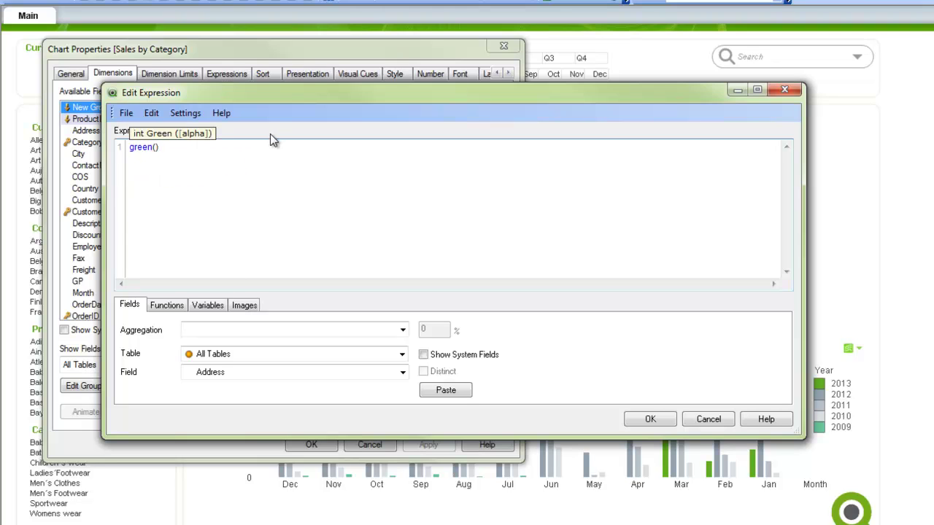
left_click(647, 418)
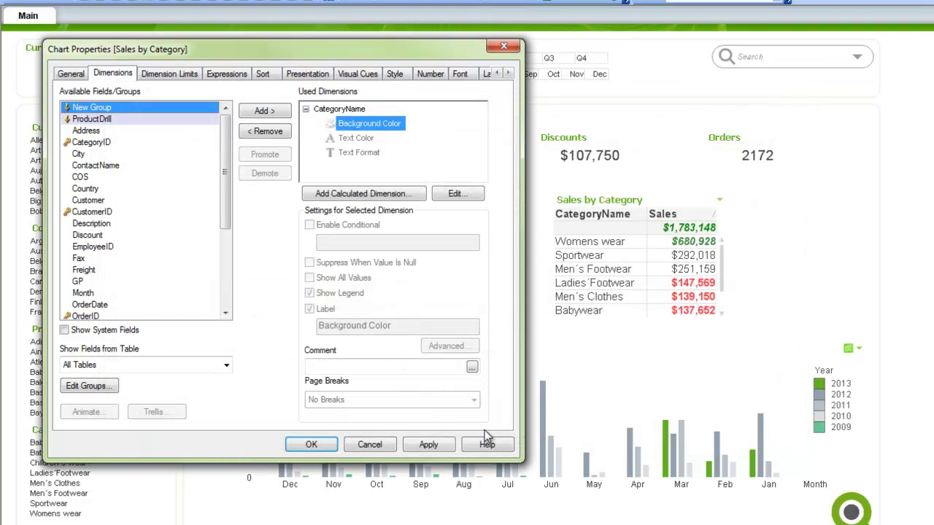
left_click(426, 446)
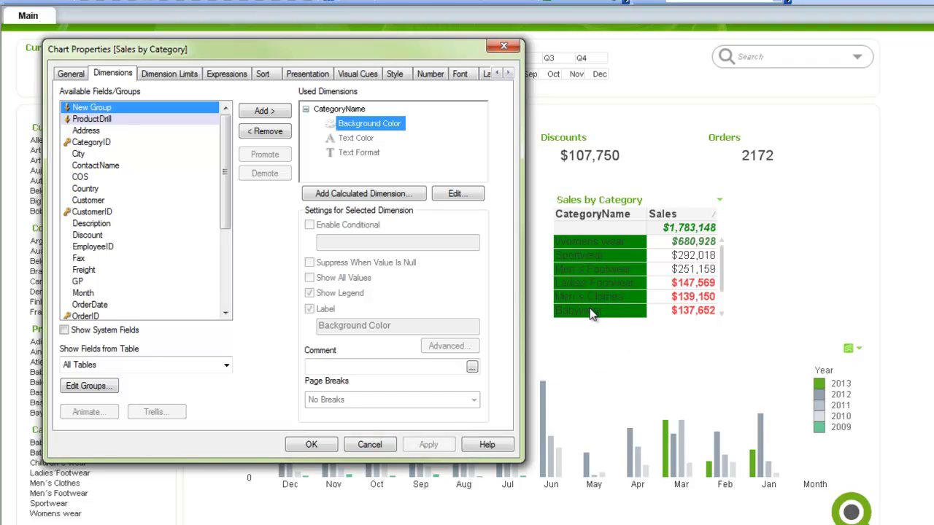
Give CategoryName a white() Text Color and apply it
left_click(356, 138)
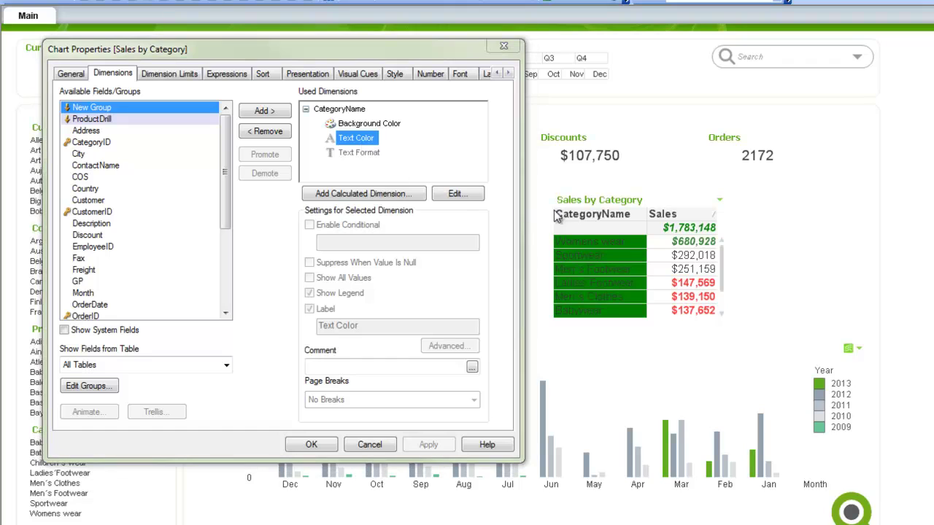
left_click(458, 193)
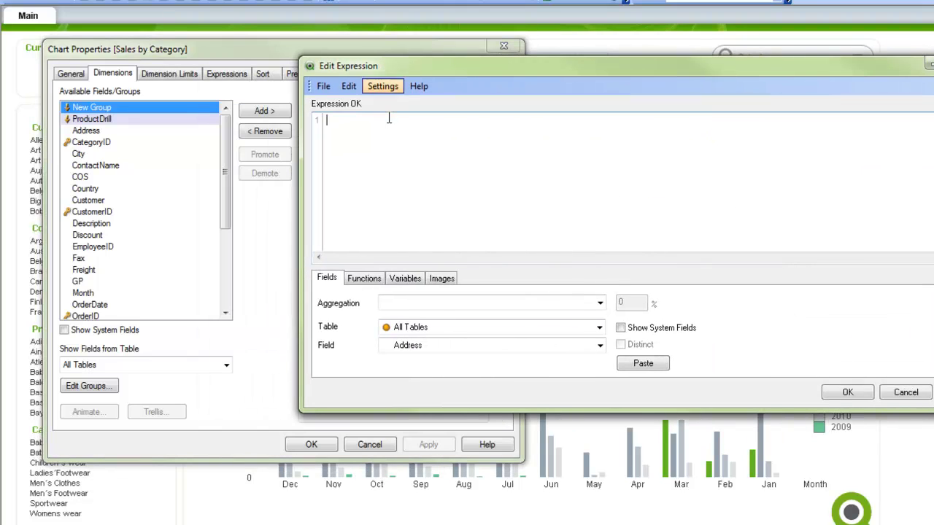
type("white()")
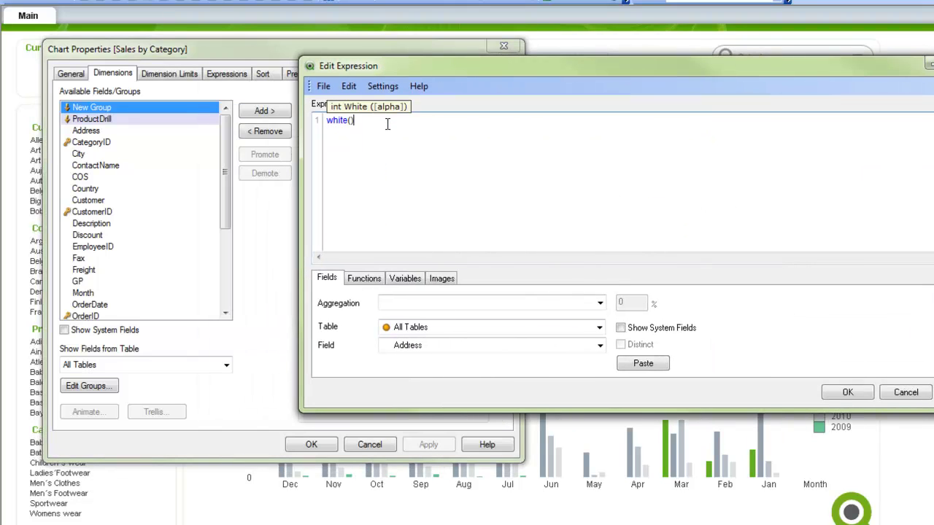
left_click(847, 393)
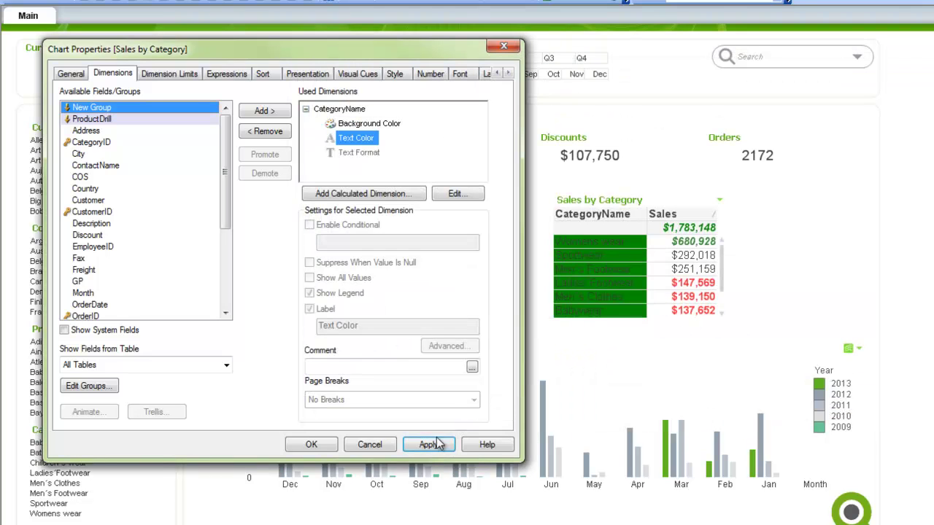
left_click(428, 444)
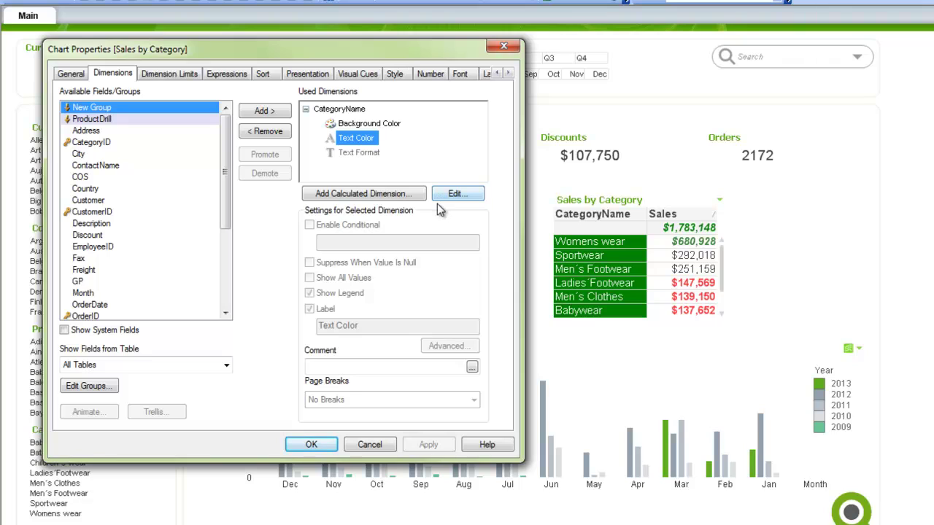
left_click(369, 124)
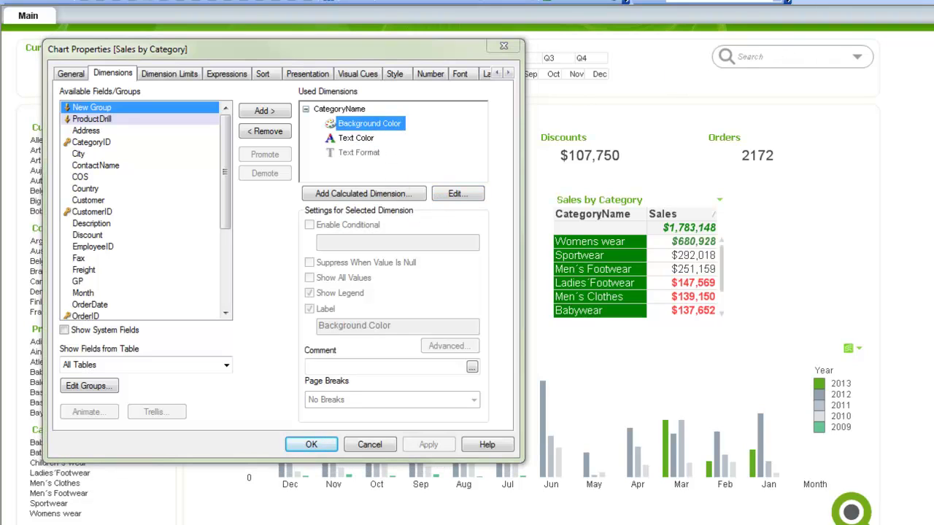
Replace green() with =if(Sum(Sales) > 300000, Green(), Red()) as the CategoryName background and apply
left_click_drag(476, 97, 349, 98)
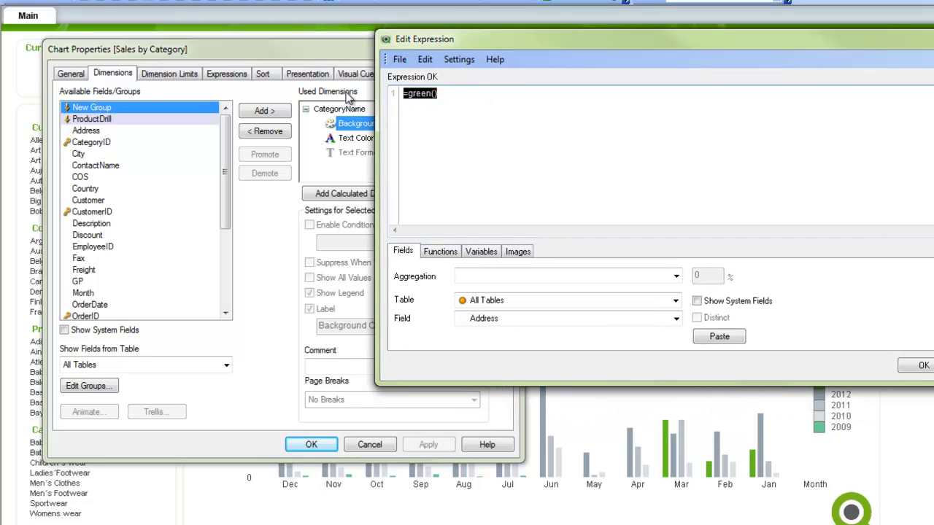
type("=if(")
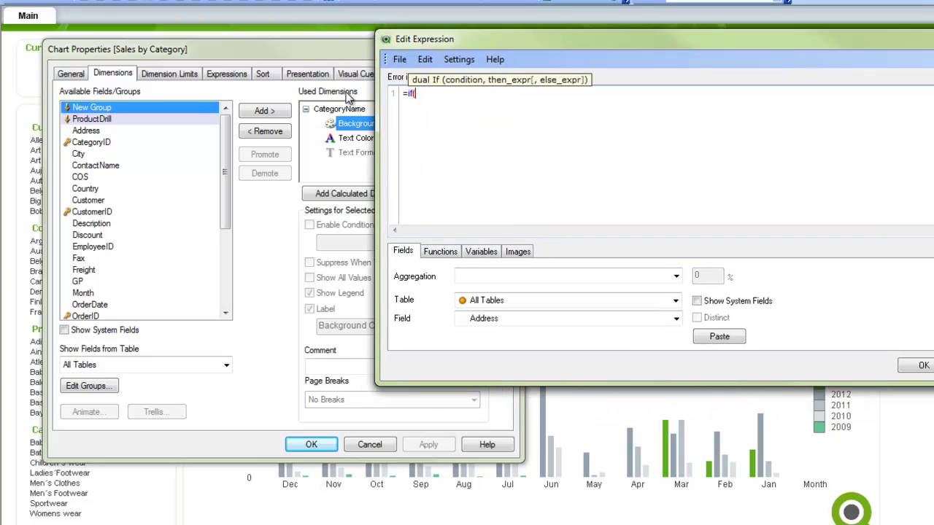
type("Sum(Sales) > 300")
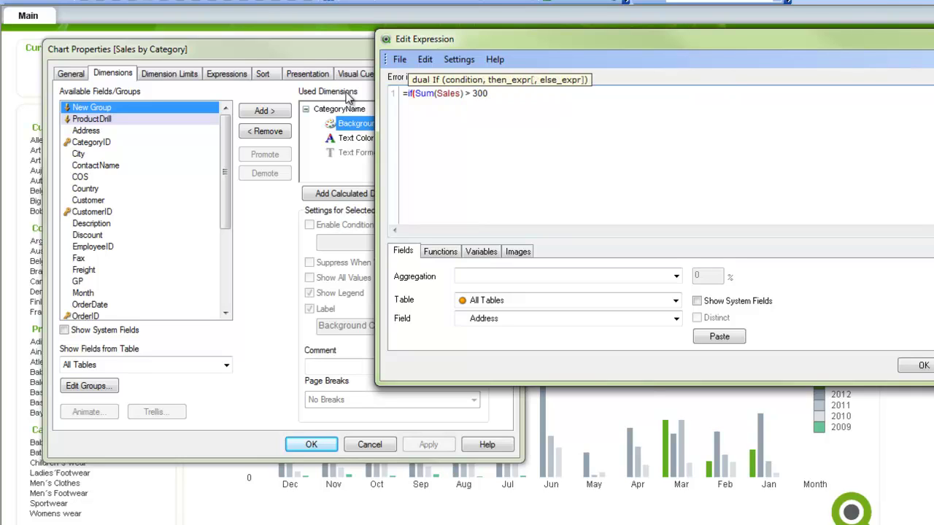
type("000, Red")
key("BackSpace")
key("BackSpace")
key("BackSpace")
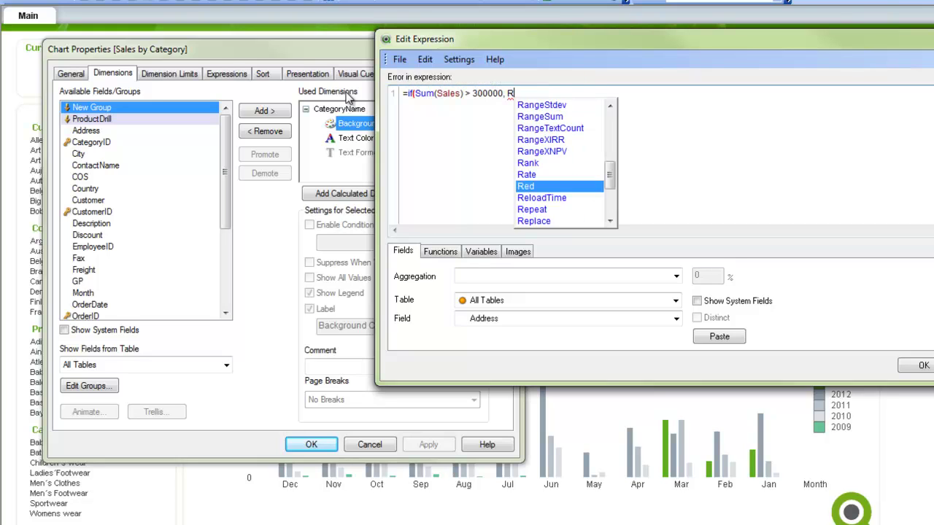
type("Green")
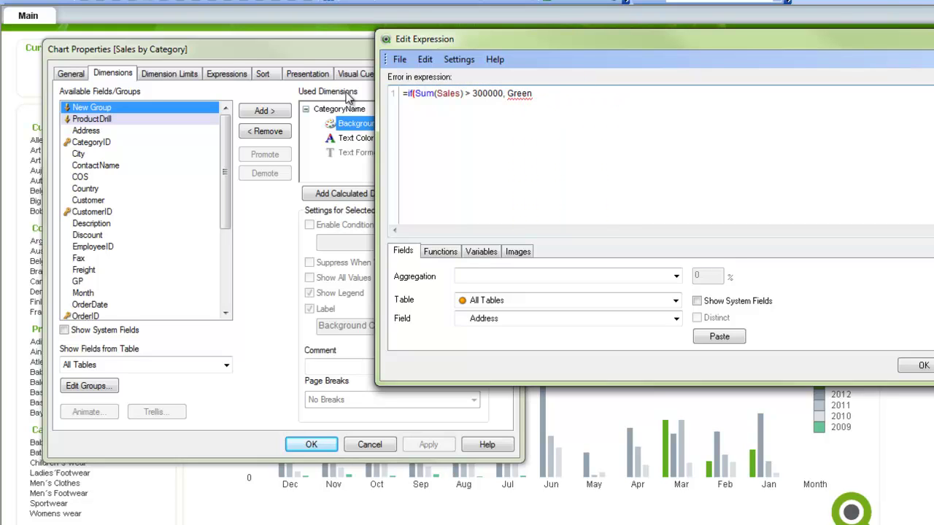
type("(), Re")
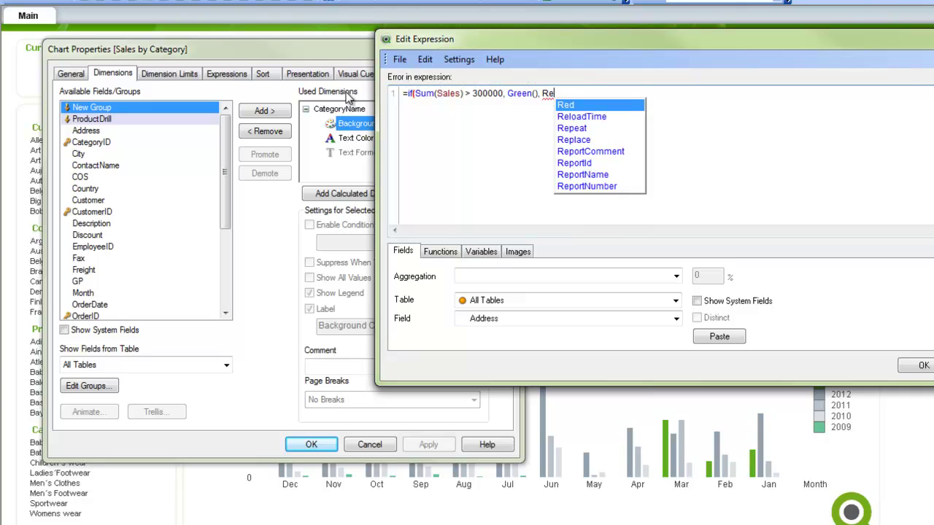
type("d())")
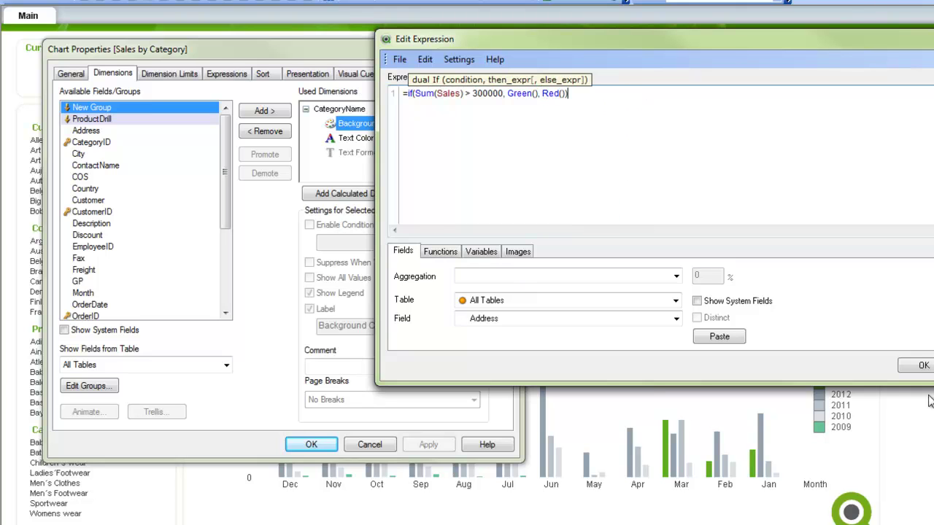
left_click(923, 365)
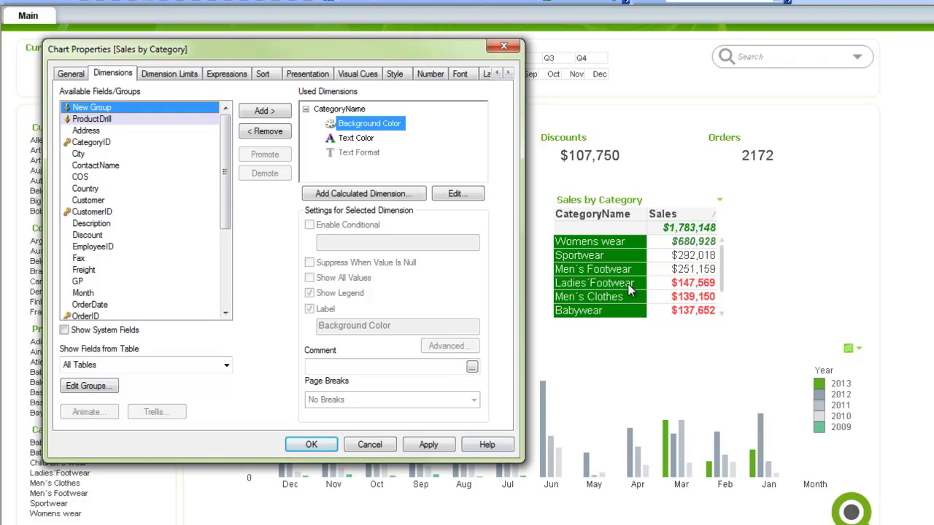
left_click(429, 445)
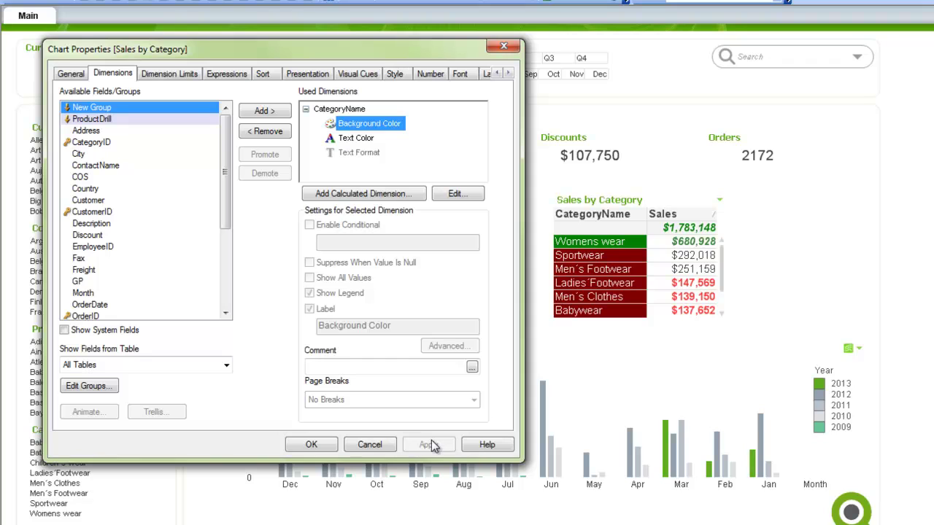
Close the Sales by Category settings and open the Top 5 Countries chart's Colors tab
left_click(311, 445)
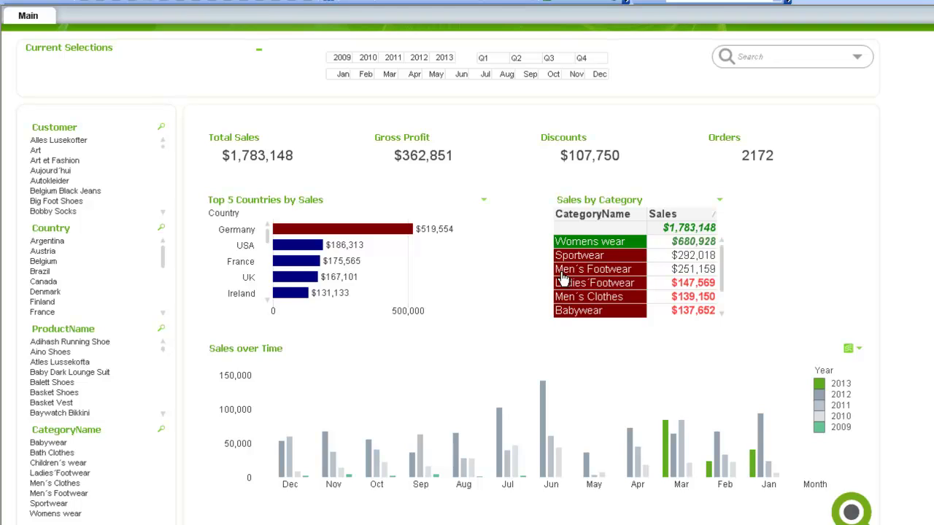
right_click(333, 237)
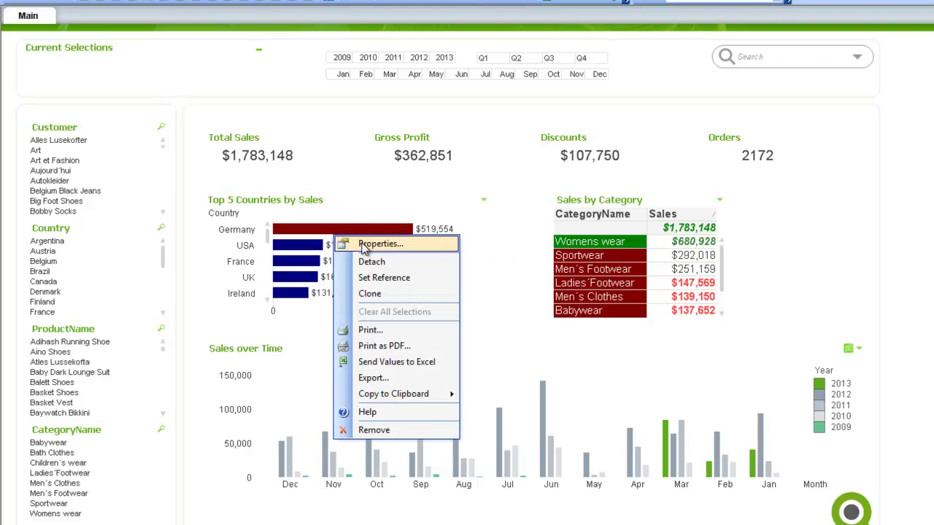
left_click(365, 245)
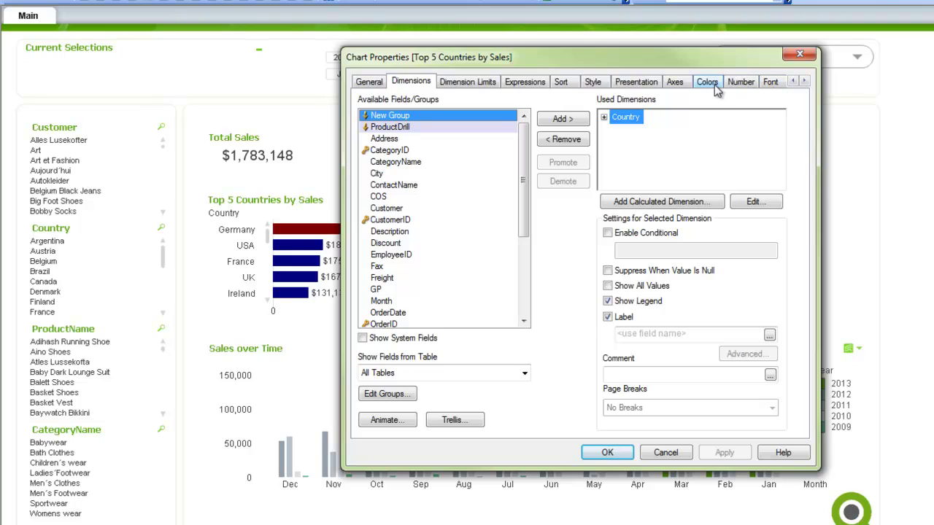
left_click(708, 82)
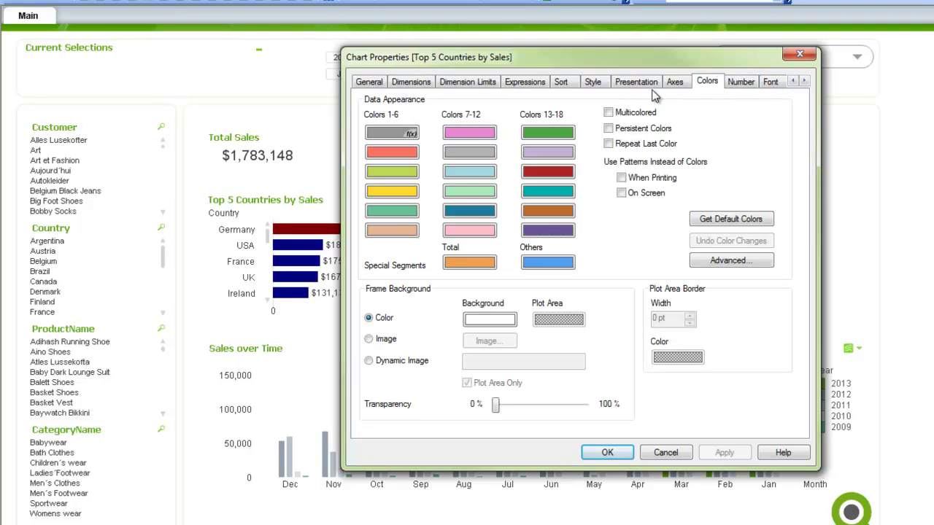
Inspect the first bar colour without changing it and close the chart properties
left_click(406, 133)
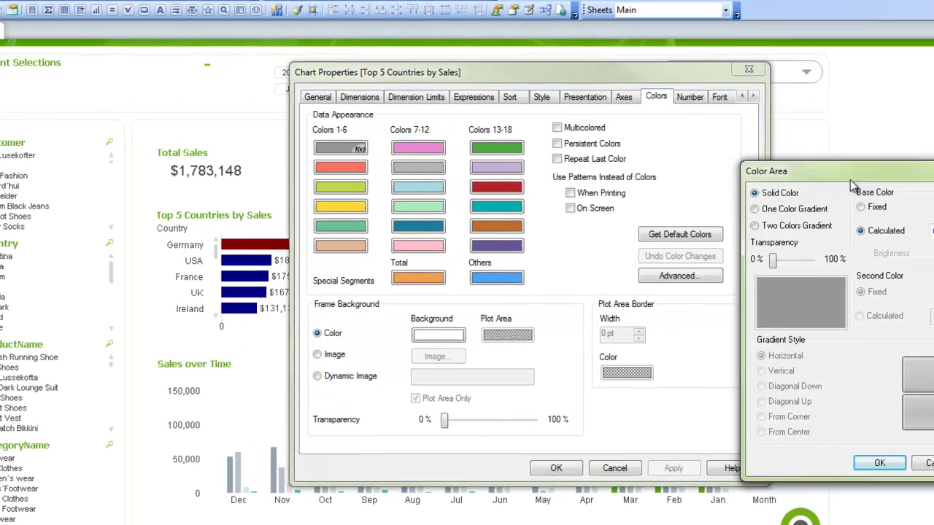
left_click_drag(824, 171, 344, 209)
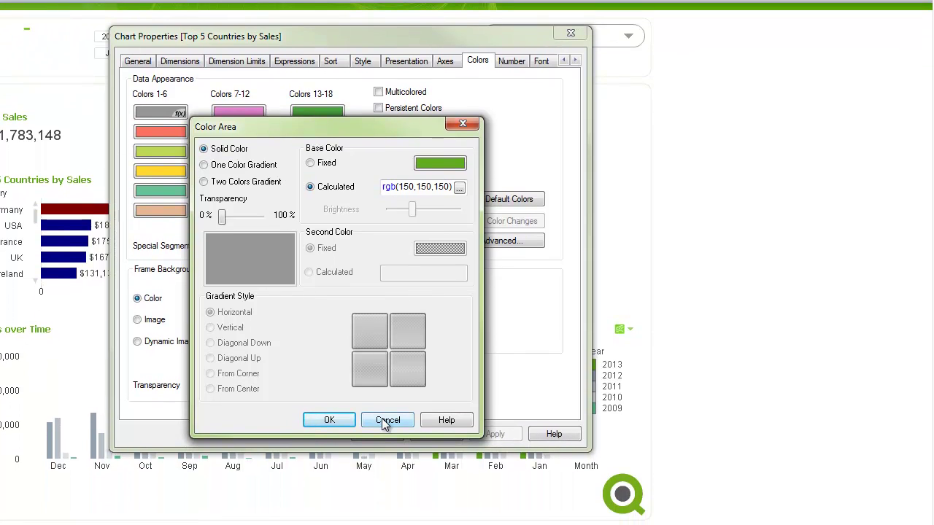
left_click(385, 424)
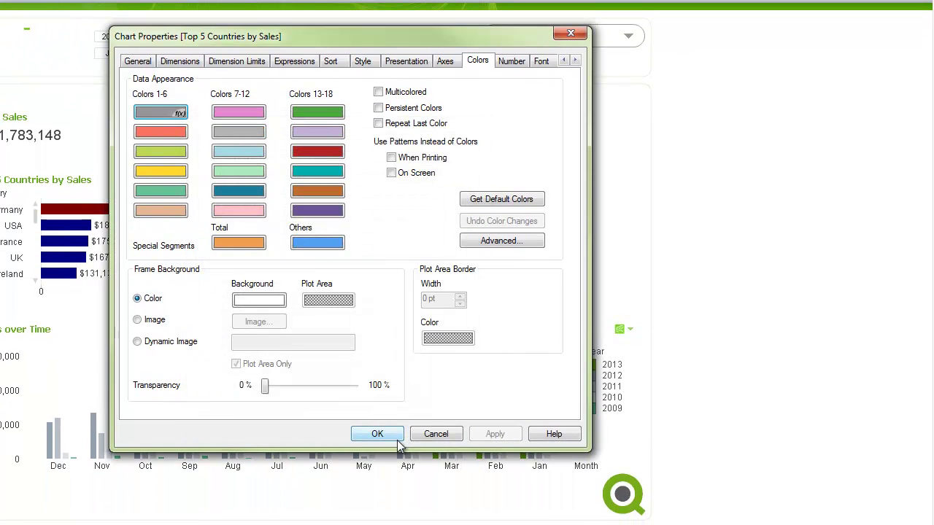
left_click(381, 435)
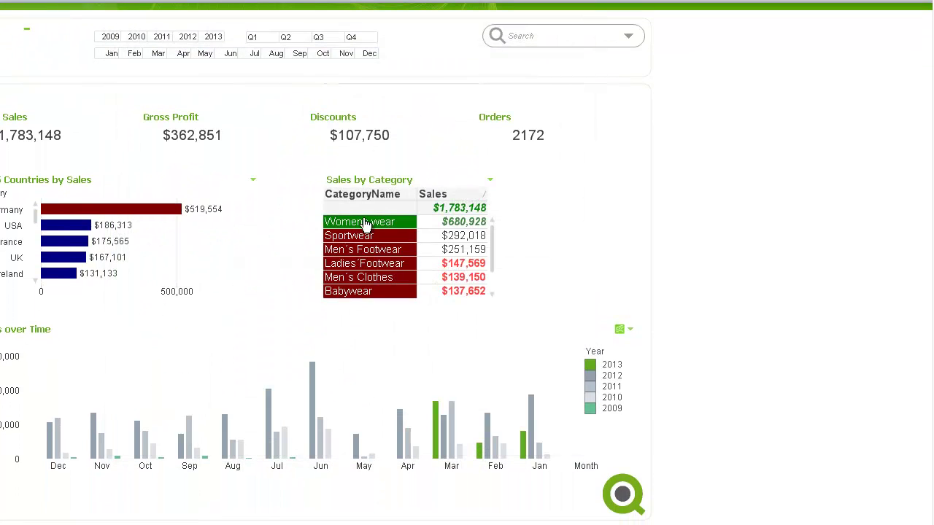
right_click(406, 223)
left_click(430, 231)
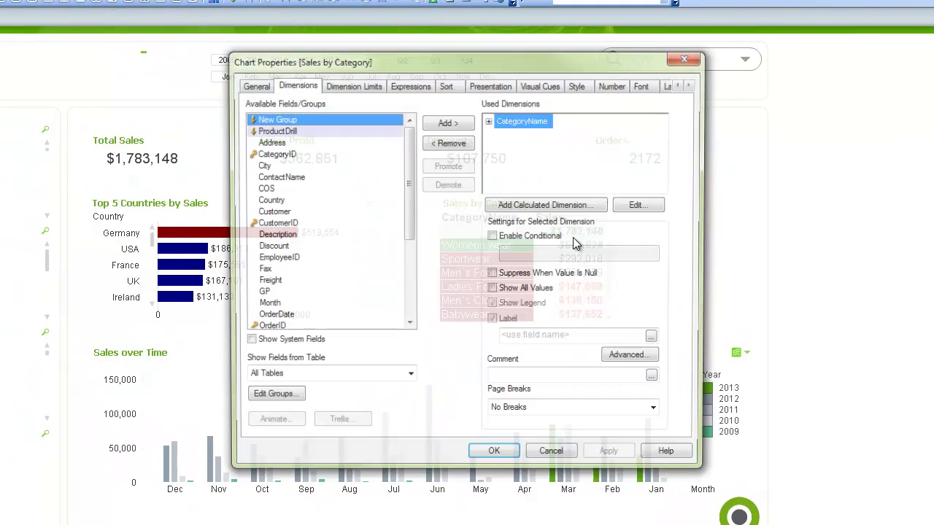
left_click(539, 87)
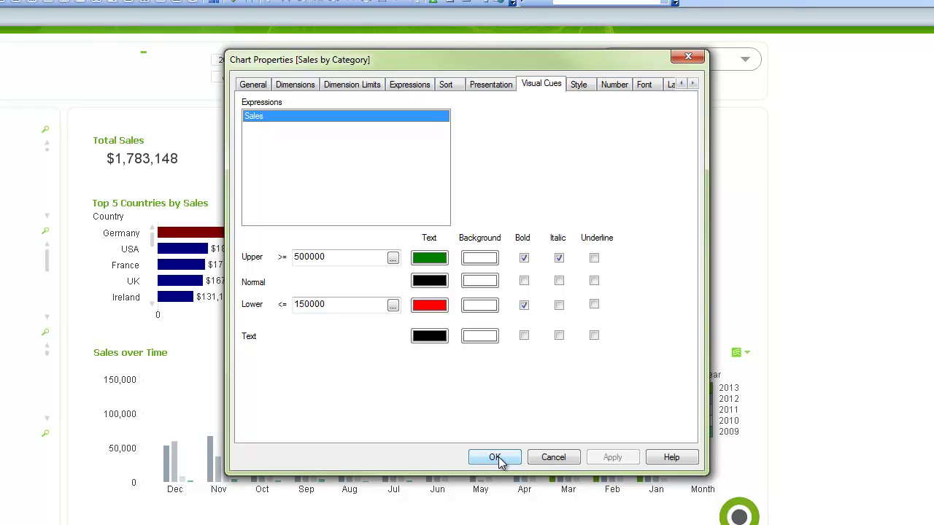
left_click(308, 89)
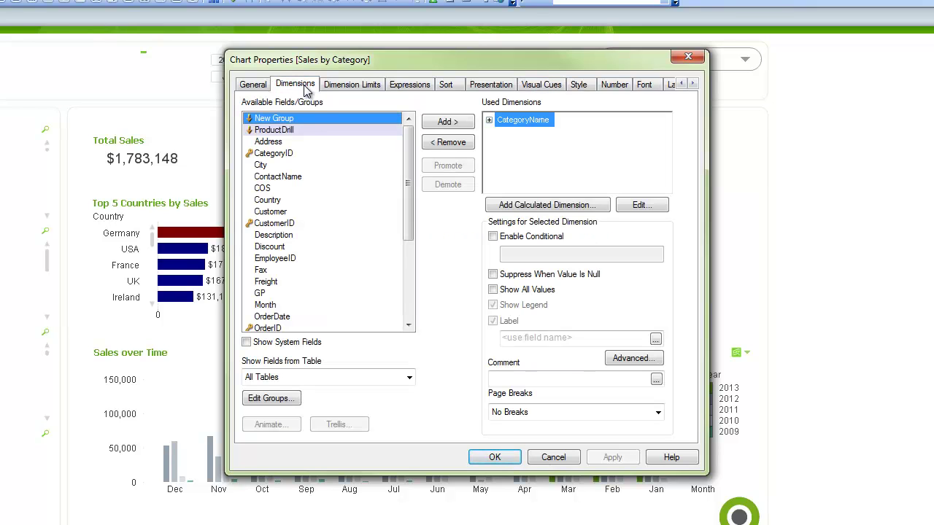
left_click(488, 119)
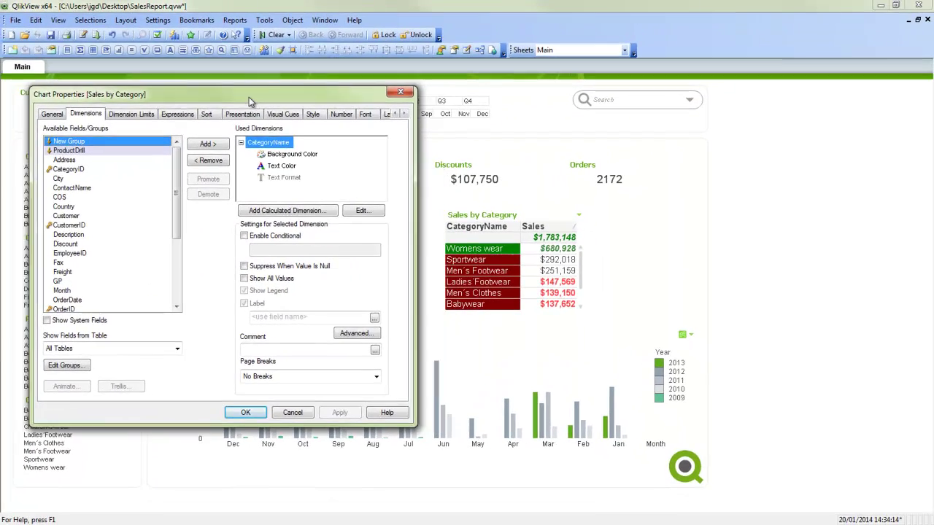
left_click_drag(249, 97, 236, 96)
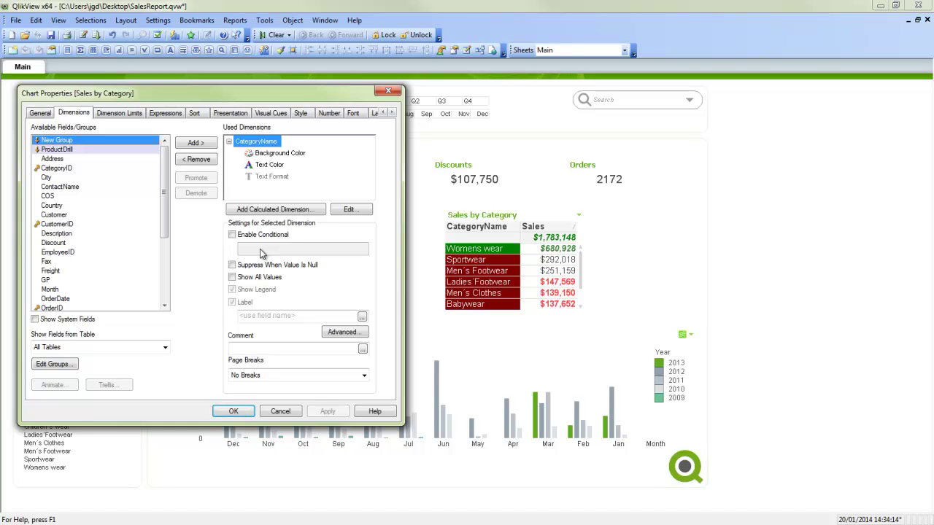
left_click(231, 412)
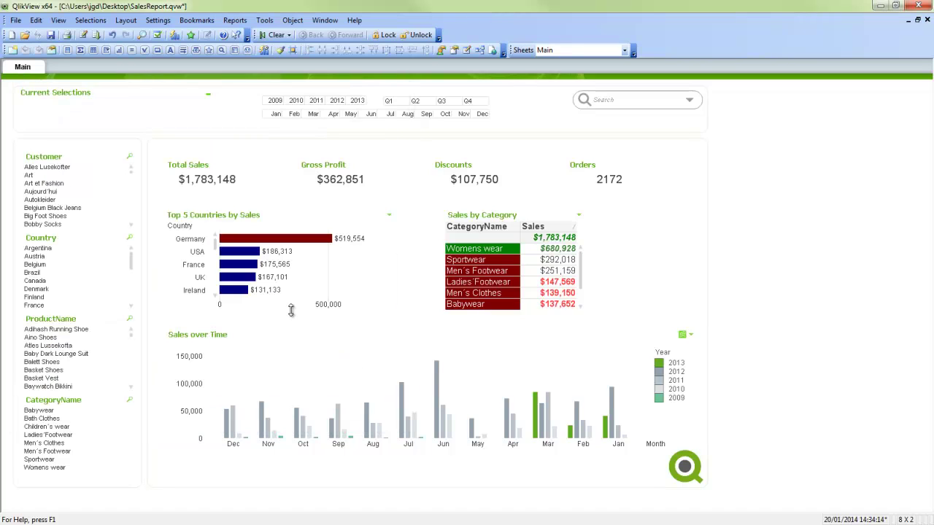
right_click(269, 253)
left_click(283, 260)
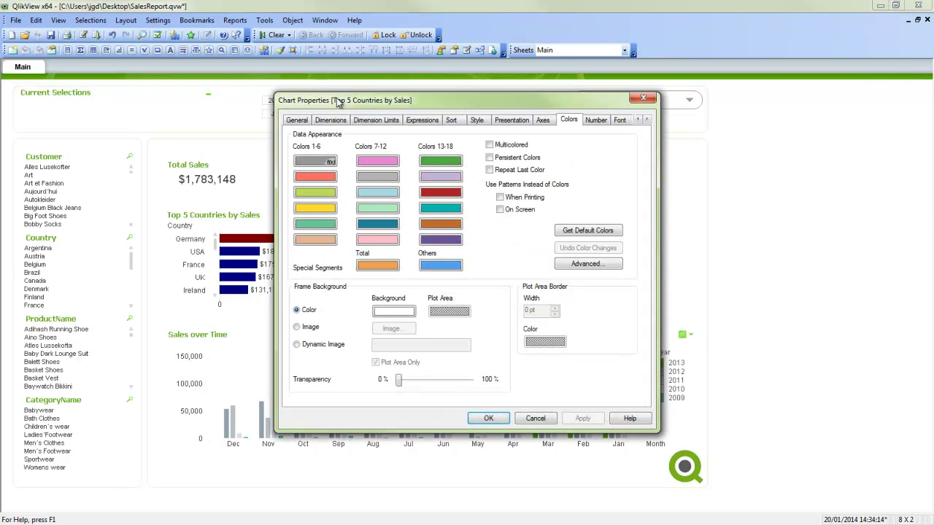
left_click_drag(337, 98, 554, 109)
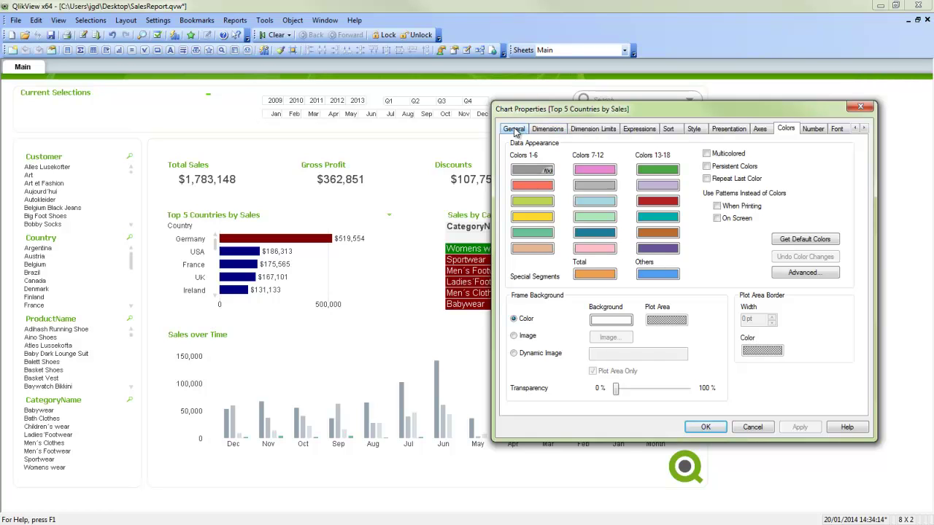
left_click(637, 132)
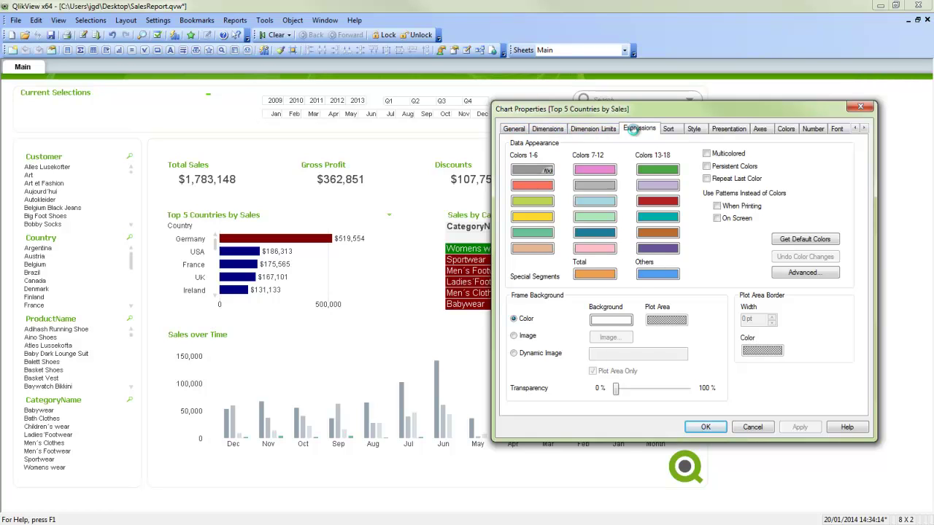
left_click(511, 146)
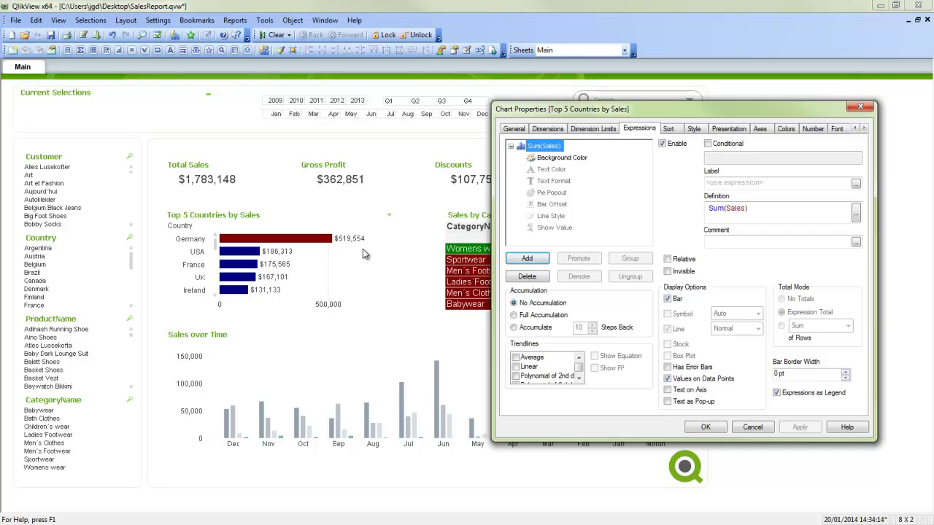
left_click(737, 432)
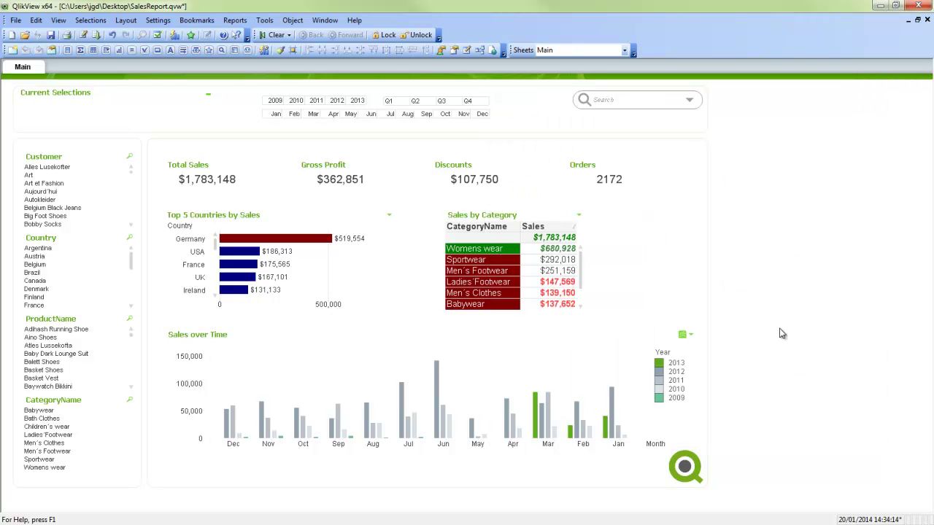